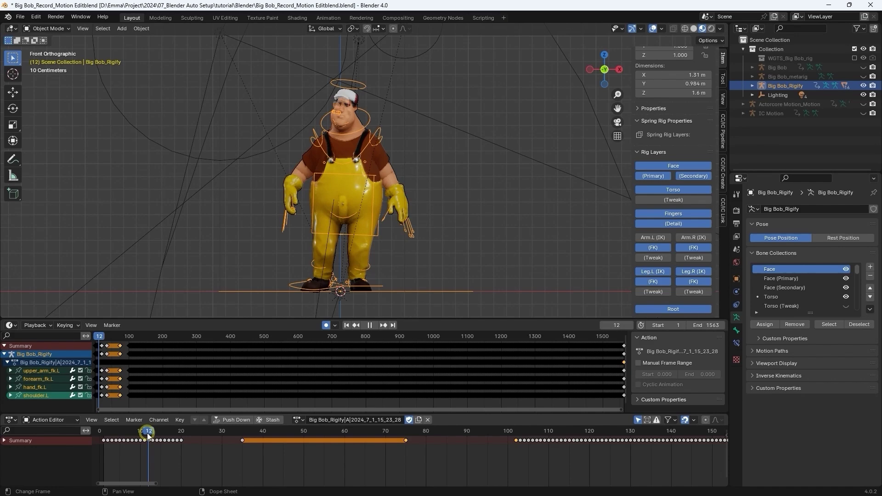
pyautogui.press('space')
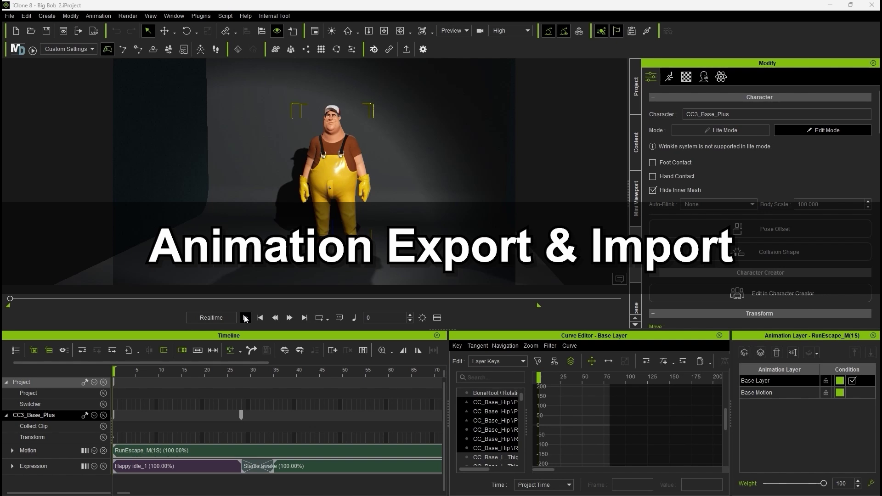
# - Switch to iClone and preview the character's animation from the first frame
pyautogui.click(245, 317)
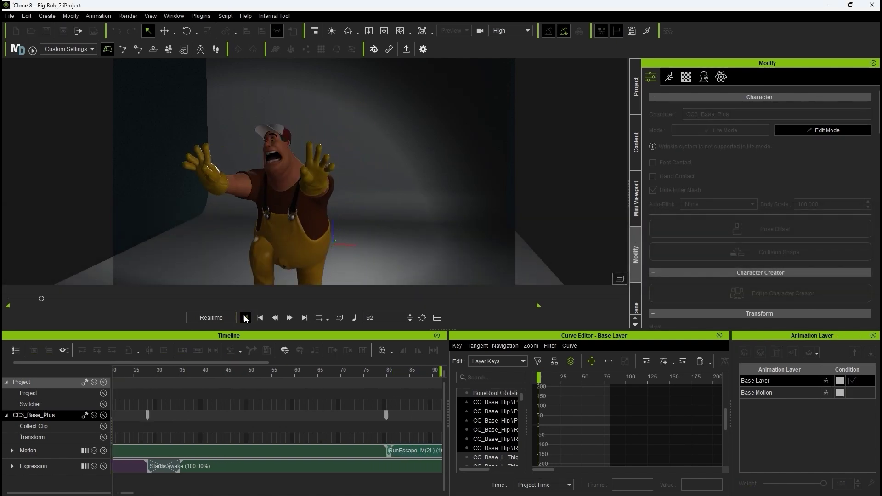
pyautogui.click(245, 317)
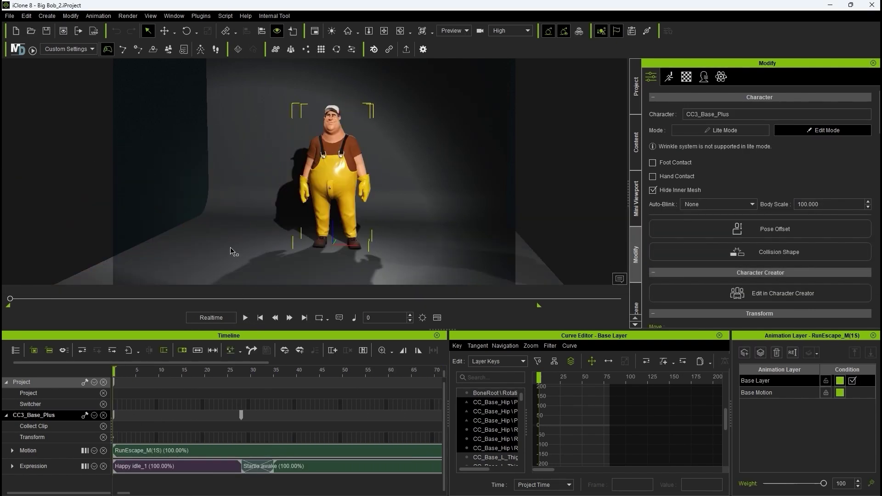
# - Export the character to Blender with the Animated Character preset, keeping Current Animation and Delete Hidden Faces enabled
pyautogui.click(195, 18)
pyautogui.moveTo(203, 56)
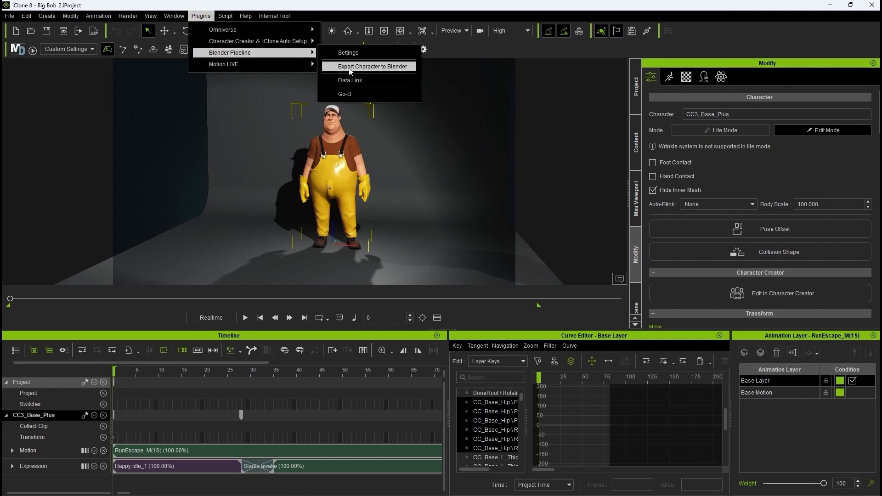
pyautogui.click(402, 67)
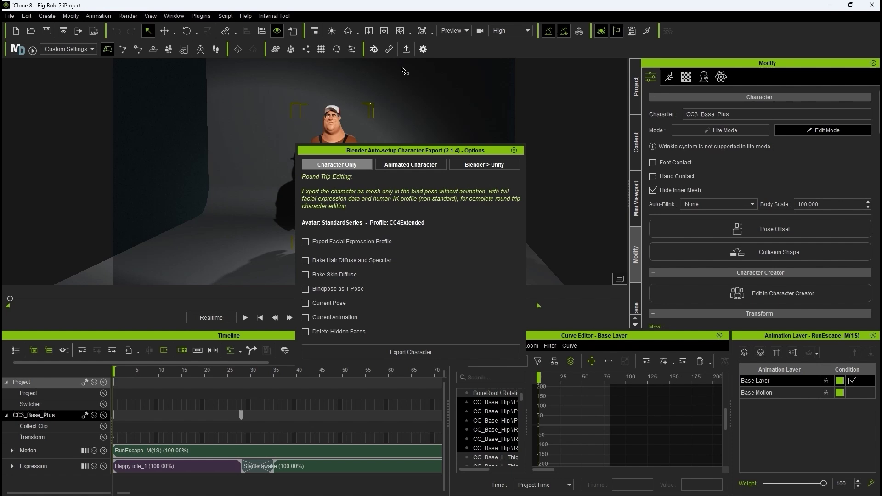
pyautogui.click(334, 152)
pyautogui.click(418, 167)
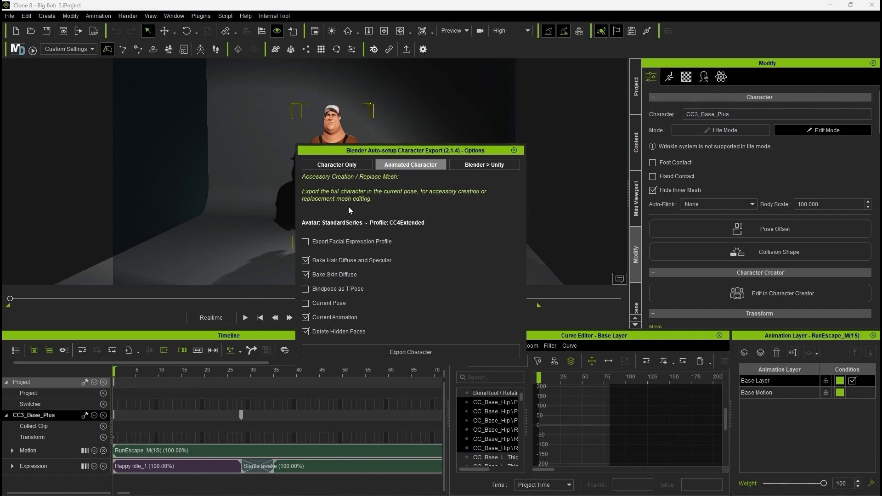
pyautogui.click(340, 304)
pyautogui.click(337, 317)
pyautogui.click(363, 331)
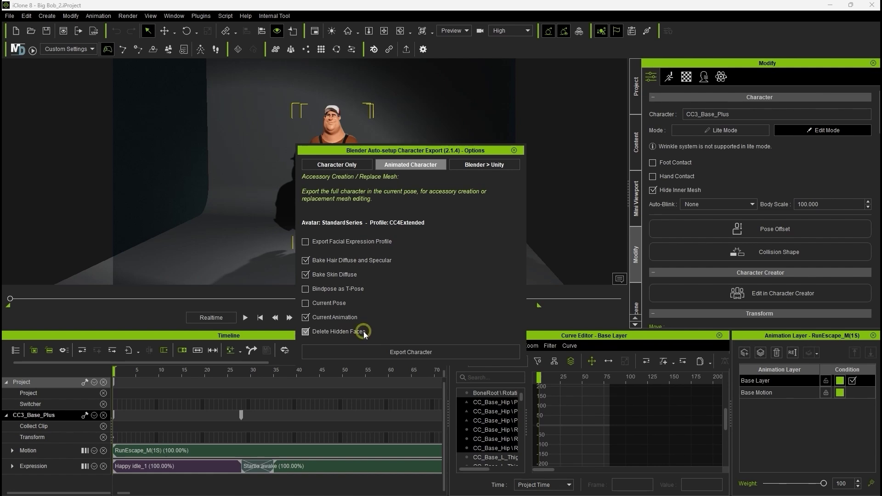
pyautogui.click(437, 351)
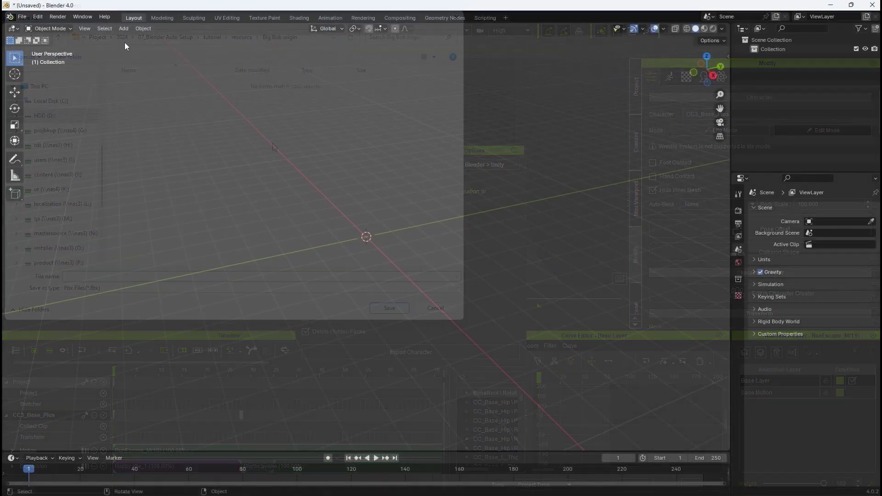
# - Switch to Blender, search the add-on preferences for "CC" and enable the Characters: CC/IC Tools add-on
pyautogui.click(38, 17)
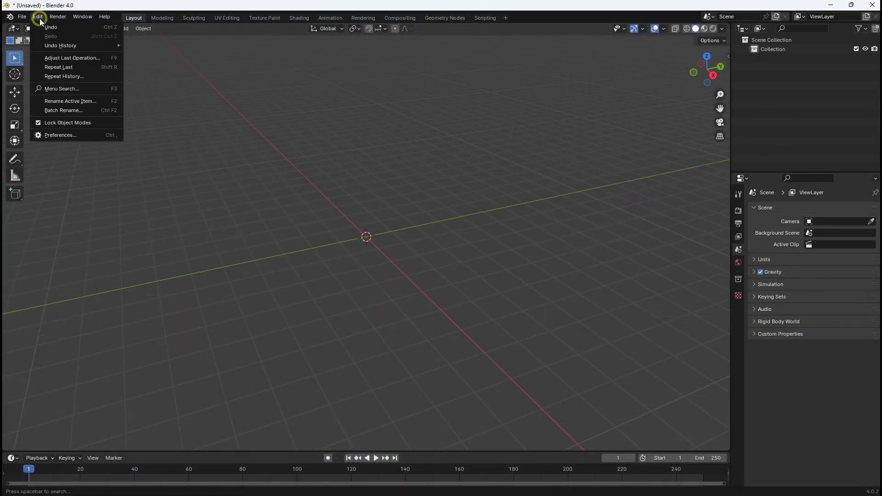
pyautogui.click(66, 135)
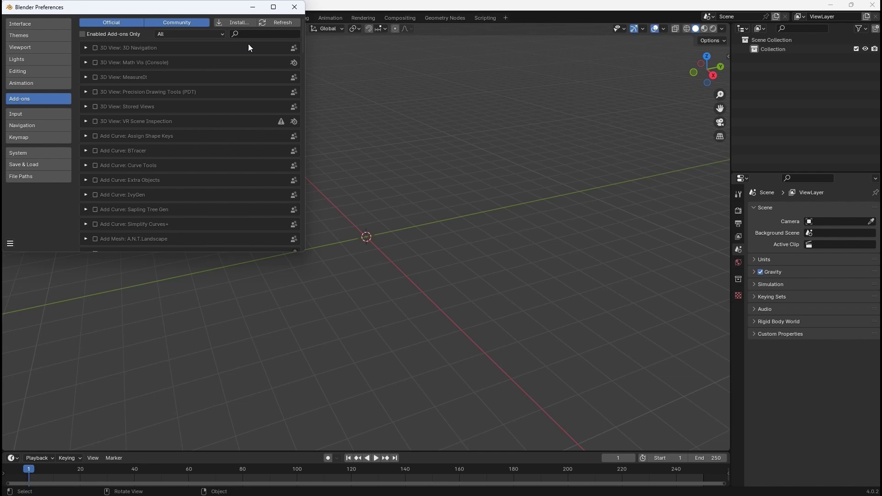
pyautogui.click(257, 34)
pyautogui.write('CC')
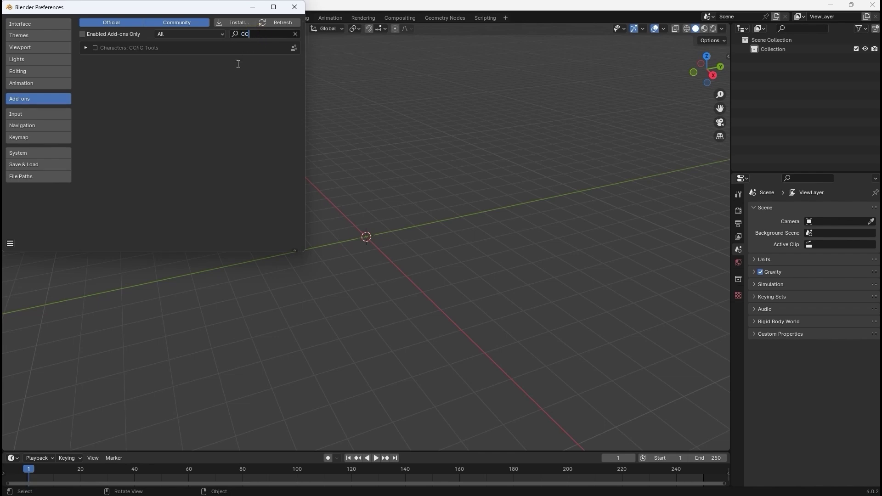
pyautogui.click(95, 49)
# - Show the viewport sidebar, review the CC/IC Create and CC/IC Link tools, and expand Rigging & Animation under CC/IC Pipeline
pyautogui.press('n')
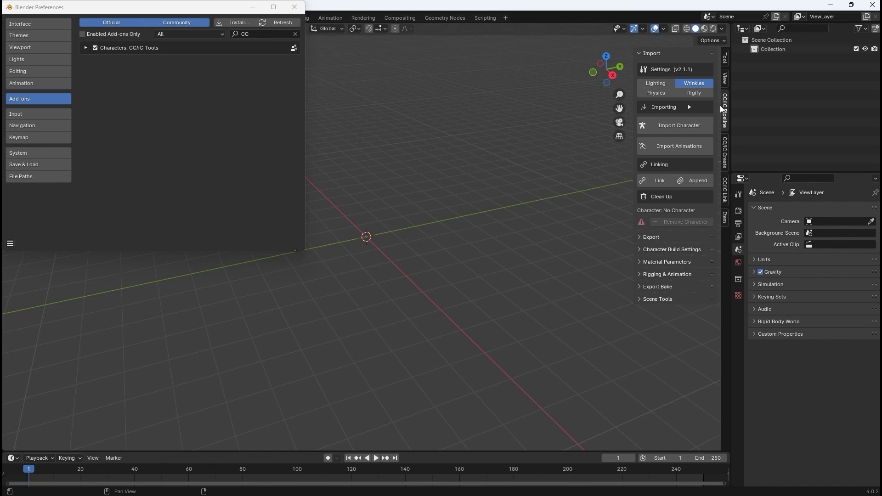
pyautogui.click(726, 144)
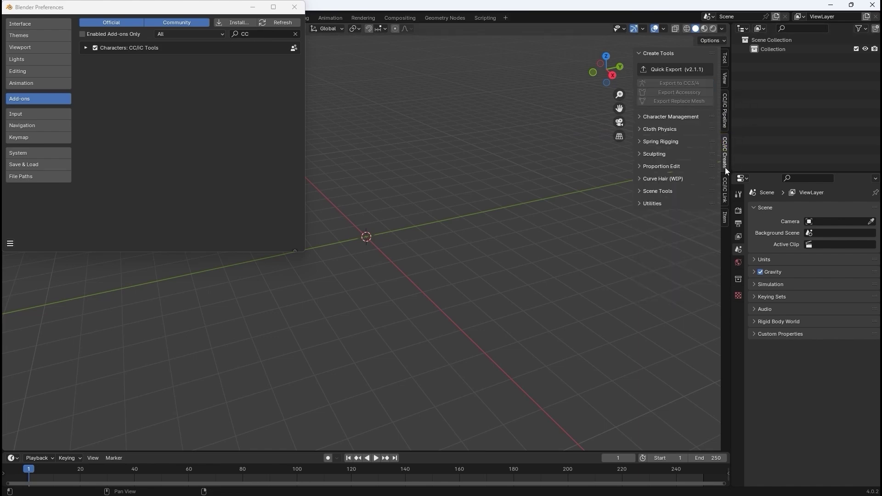
pyautogui.click(726, 186)
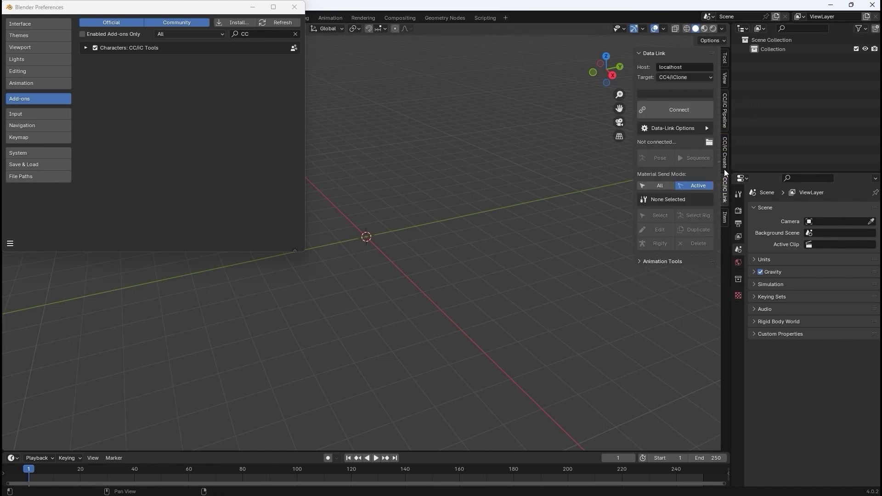
pyautogui.click(726, 125)
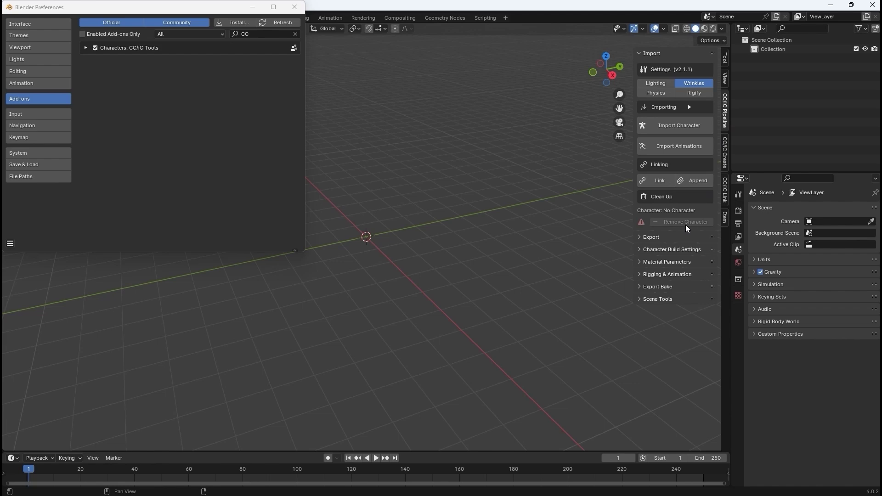
pyautogui.click(674, 276)
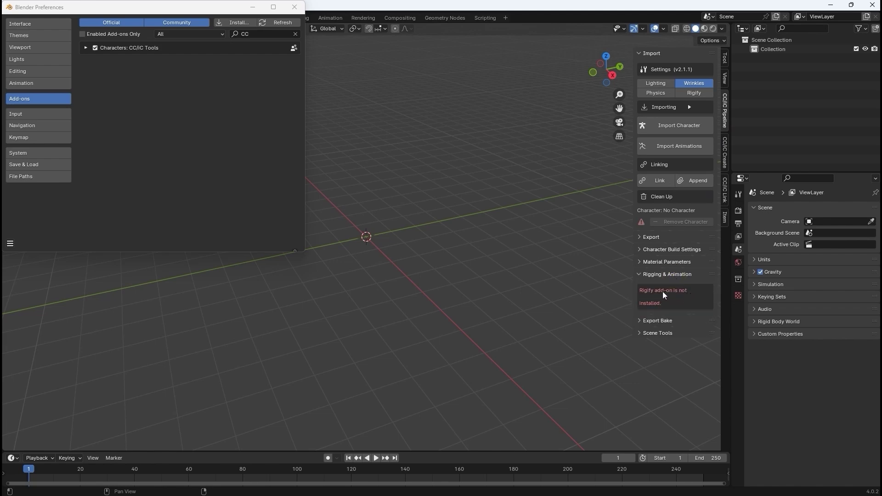
# - Search the add-on preferences for "Rigify", enable the Rigging: Rigify add-on and return to the viewport
pyautogui.click(295, 34)
pyautogui.click(282, 36)
pyautogui.write('Rigify')
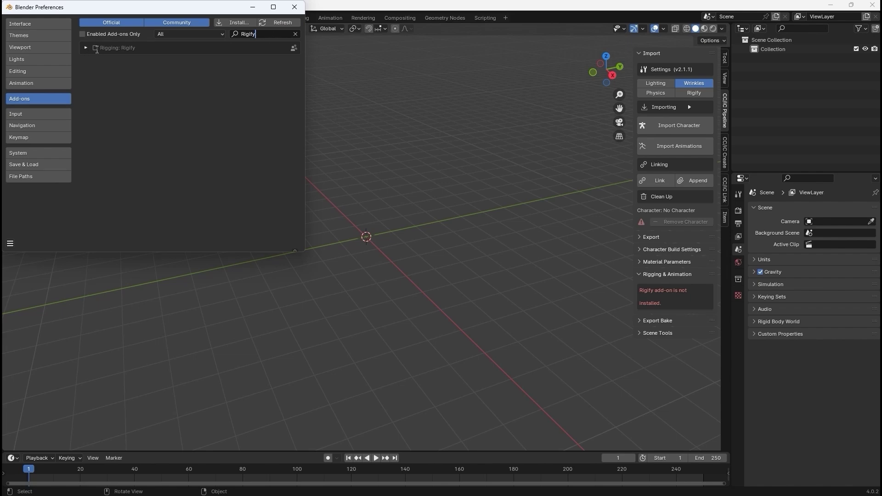
pyautogui.click(95, 48)
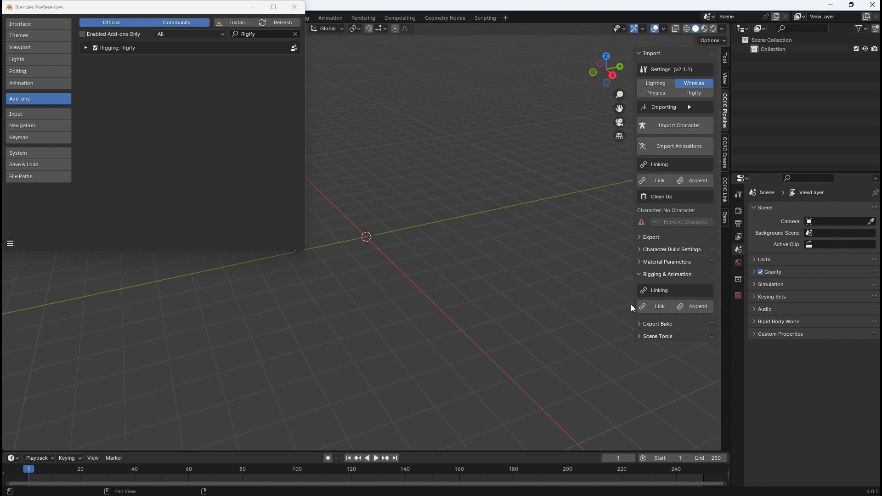
pyautogui.click(379, 227)
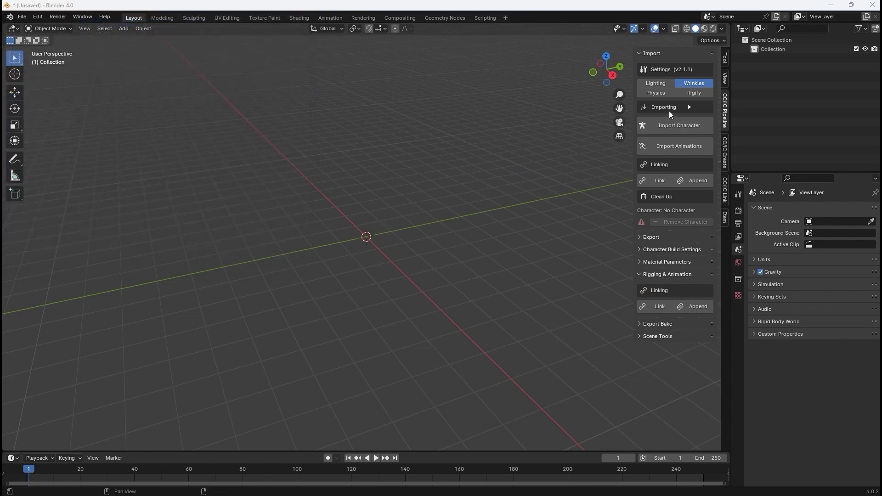
# - Import the exported Big Bob character with its animation from the pasted folder path
pyautogui.click(693, 129)
pyautogui.click(498, 158)
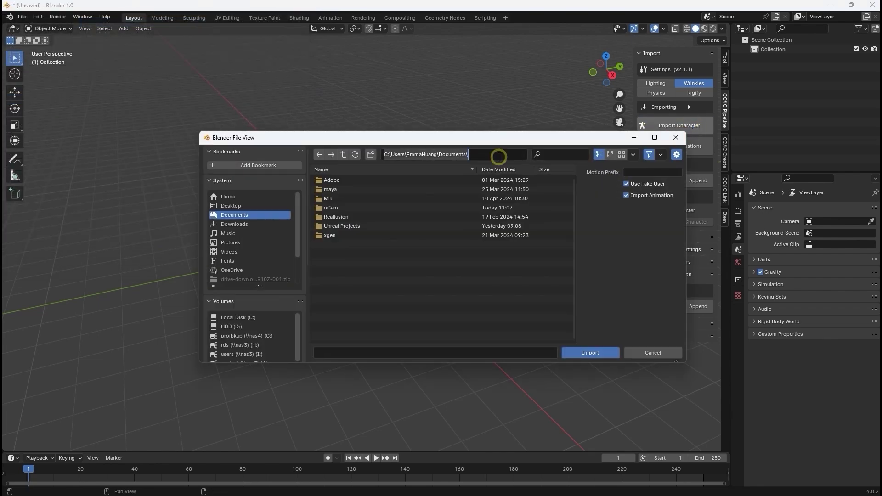
pyautogui.hotkey('ctrl', 'v')
pyautogui.press('Return')
pyautogui.click(520, 199)
pyautogui.click(590, 353)
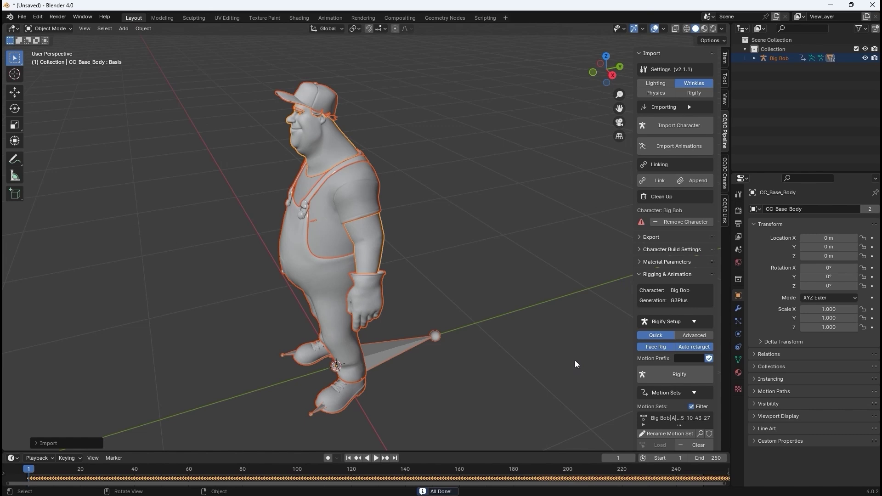
# - Deselect the imported character and apply the CC3 scene lighting preset from Scene Tools
pyautogui.moveTo(575, 360); pyautogui.dragTo(522, 346, button='middle')
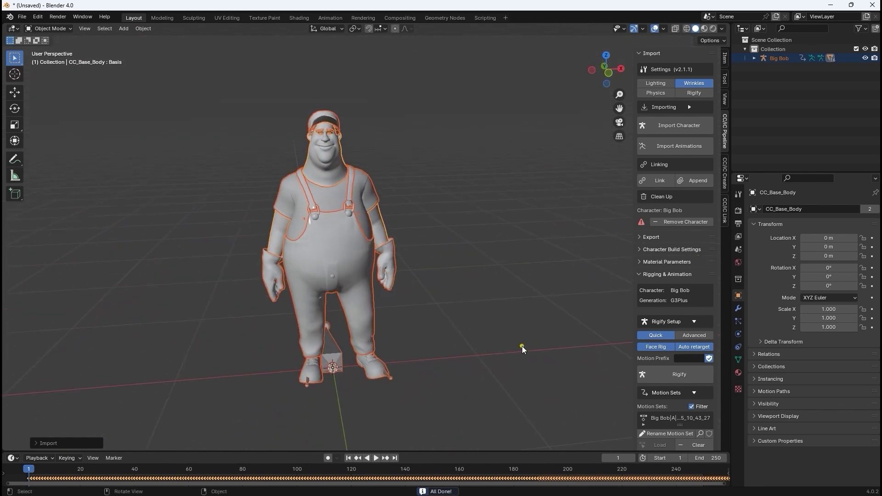
pyautogui.click(522, 346)
pyautogui.scroll(-2, 667, 308)
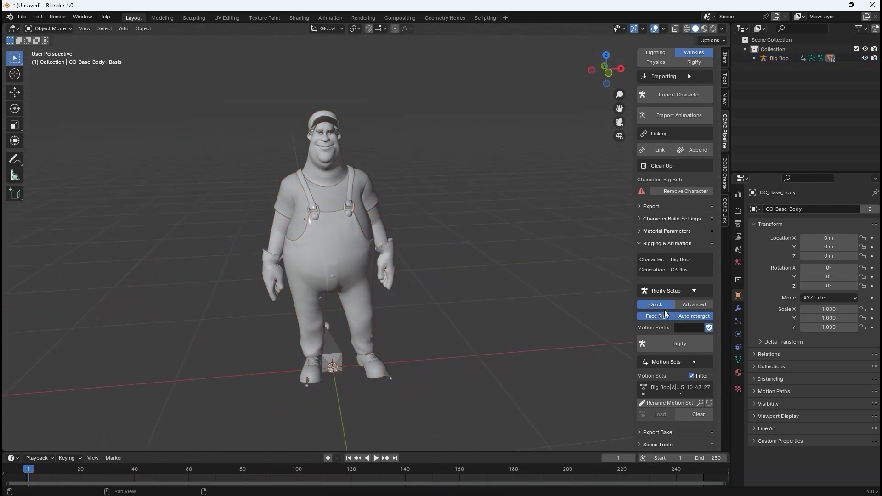
pyautogui.click(664, 446)
pyautogui.scroll(-7, 665, 427)
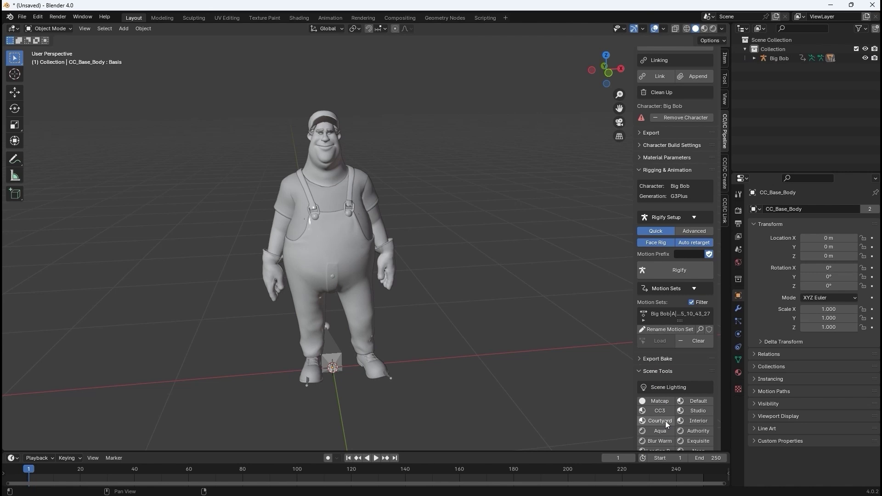
pyautogui.click(659, 375)
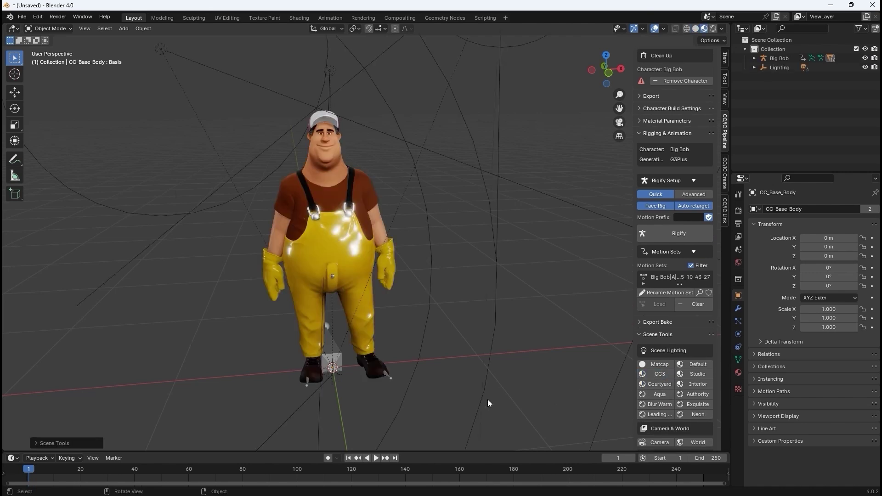
# - Put the Big Bob armature in Pose Mode, enlarge the timeline area and select the root bone to show its keyframes
pyautogui.click(338, 358)
pyautogui.click(59, 29)
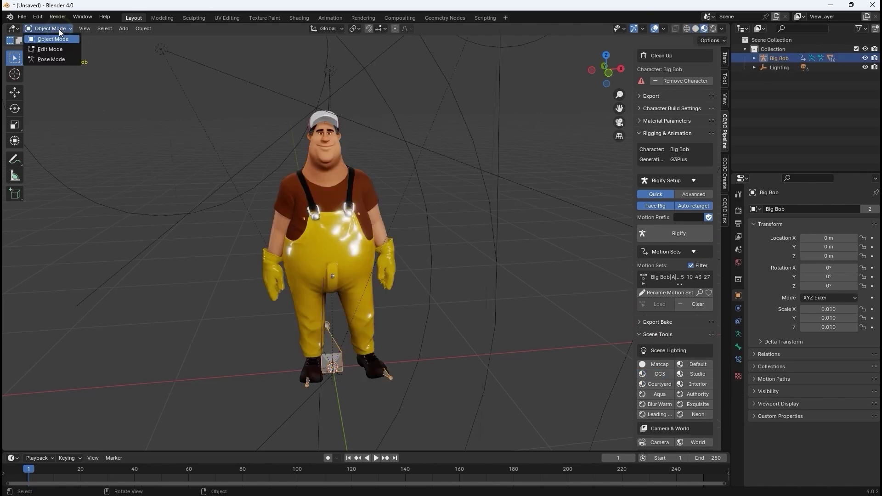
pyautogui.click(64, 47)
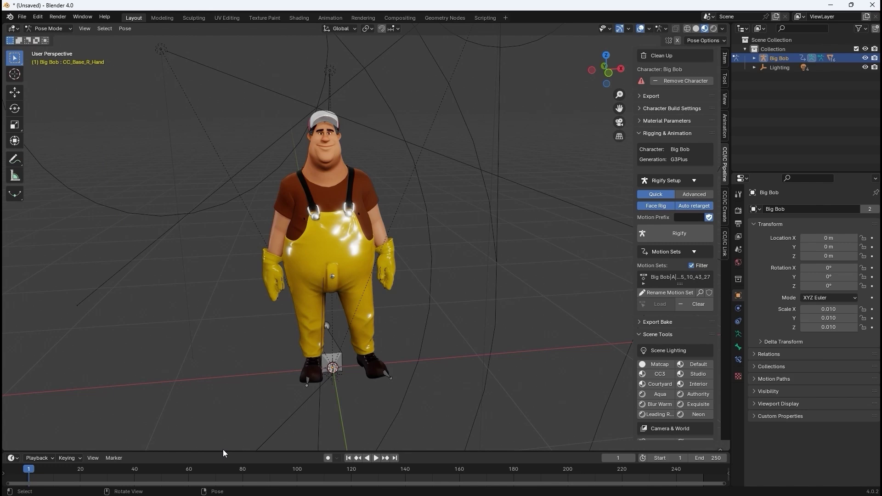
pyautogui.moveTo(223, 450); pyautogui.dragTo(243, 384)
pyautogui.click(330, 322)
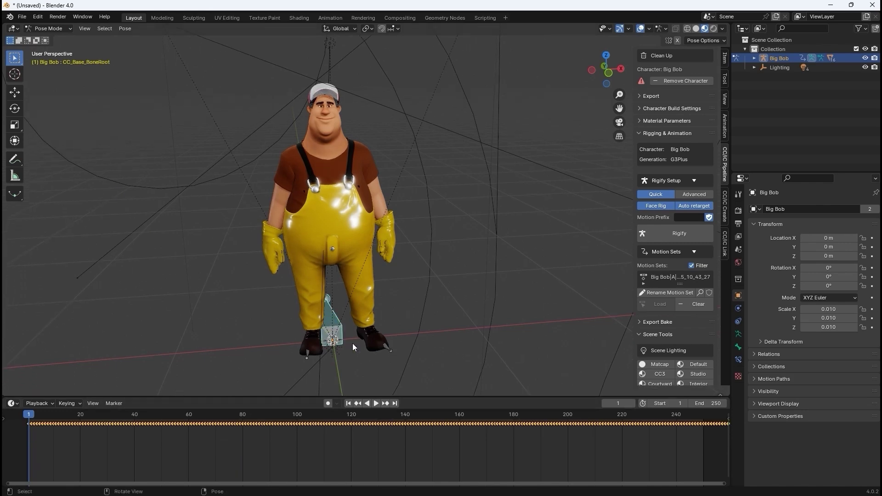
# - Frame the whole character at an angle and play its imported animation briefly
pyautogui.scroll(-2, 497, 313)
pyautogui.moveTo(497, 314); pyautogui.dragTo(476, 312, button='middle')
pyautogui.scroll(-1, 474, 312)
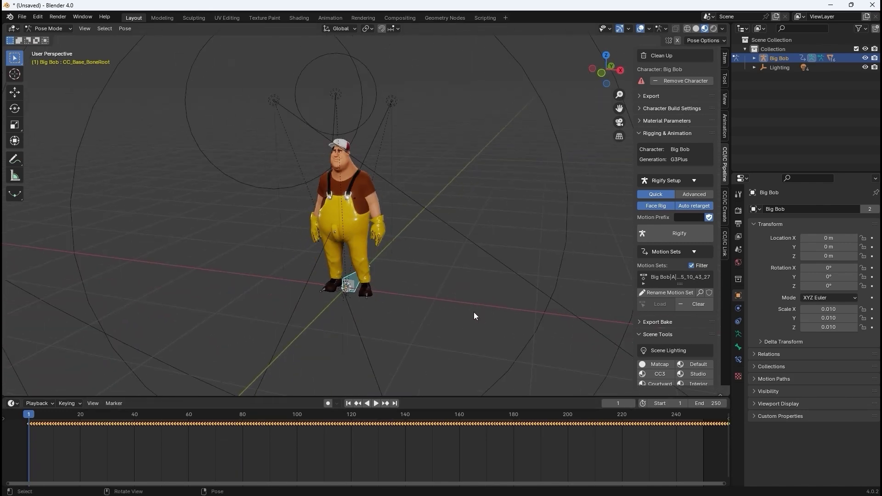
pyautogui.click(374, 406)
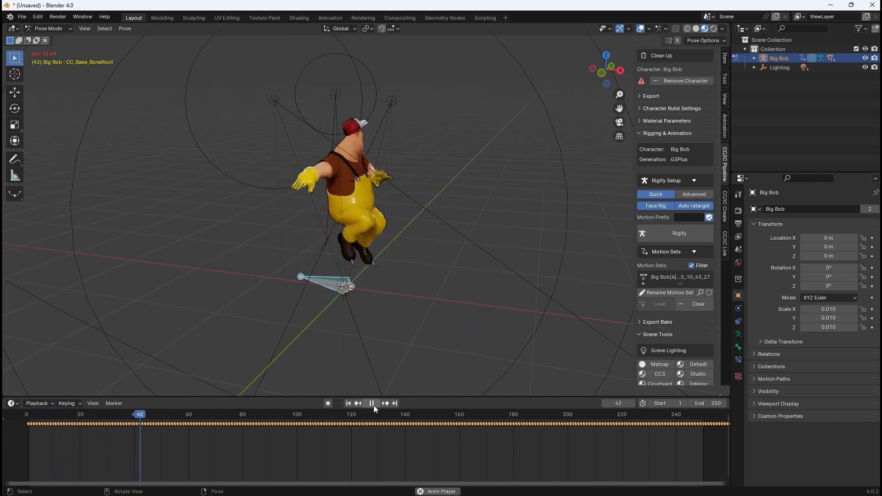
pyautogui.click(374, 405)
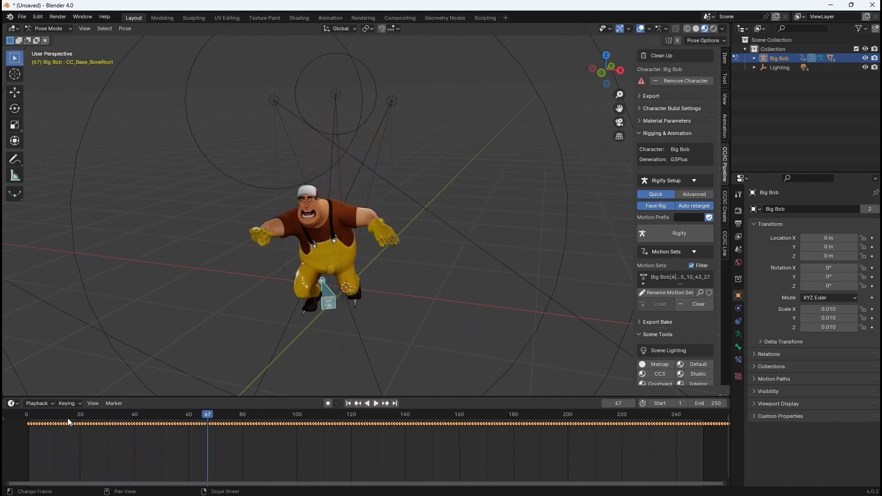
# - Set the playback sync to Frame Dropping, replay the animation from frame 1 and rewind it
pyautogui.click(38, 403)
pyautogui.click(73, 221)
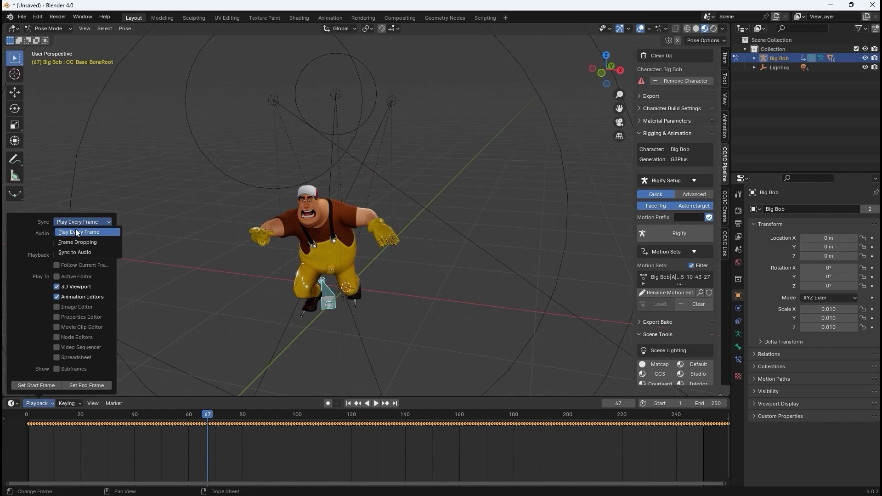
pyautogui.click(73, 244)
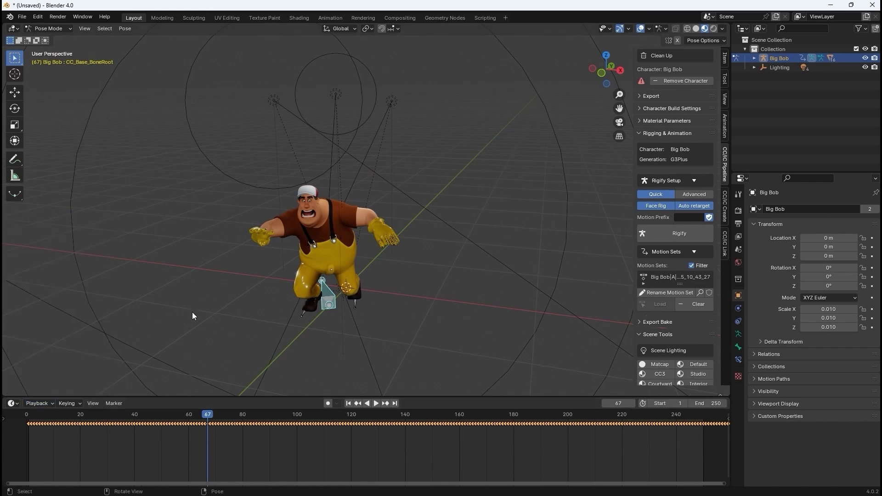
pyautogui.click(349, 404)
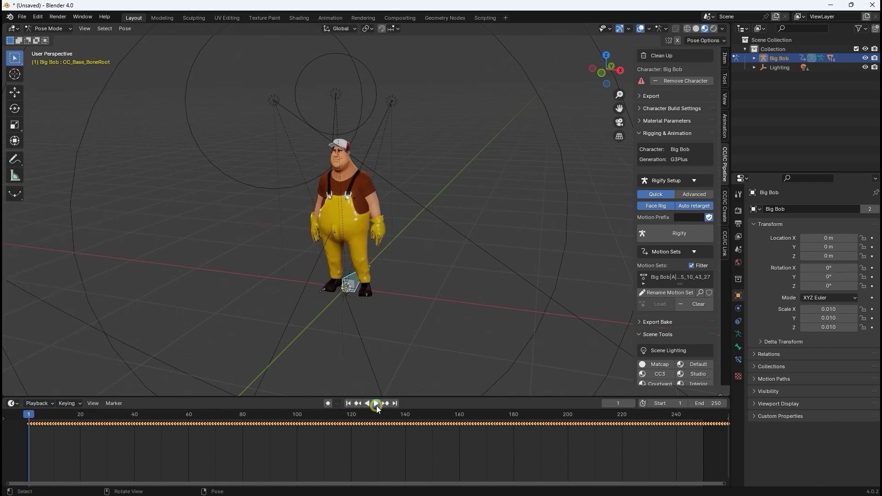
pyautogui.click(376, 404)
pyautogui.click(349, 404)
# - Select the neck twist bone and examine the character's head and upper body up close
pyautogui.click(333, 169)
pyautogui.scroll(3, 340, 168)
pyautogui.moveTo(346, 167); pyautogui.dragTo(382, 164, button='middle')
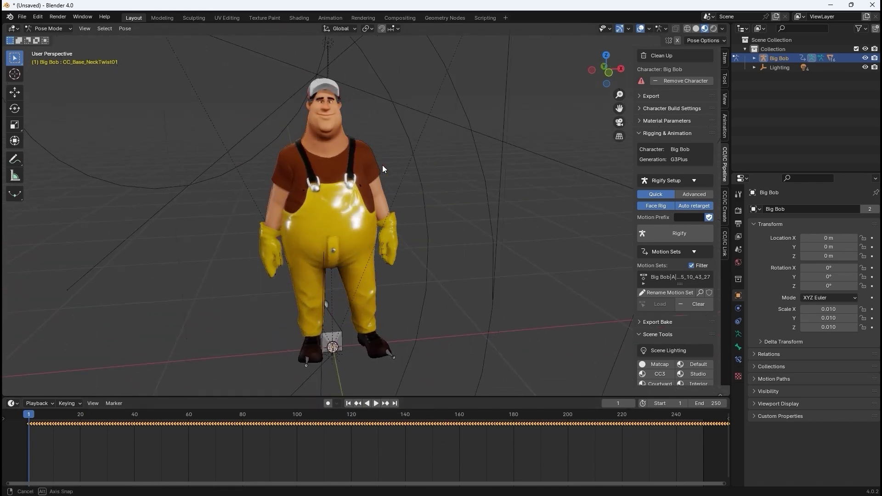
pyautogui.scroll(3, 386, 147)
pyautogui.moveTo(388, 124); pyautogui.dragTo(404, 236, button='middle')
# - In Object Mode, select Big Bob's body mesh and look through the shape keys in its mesh data
pyautogui.click(45, 28)
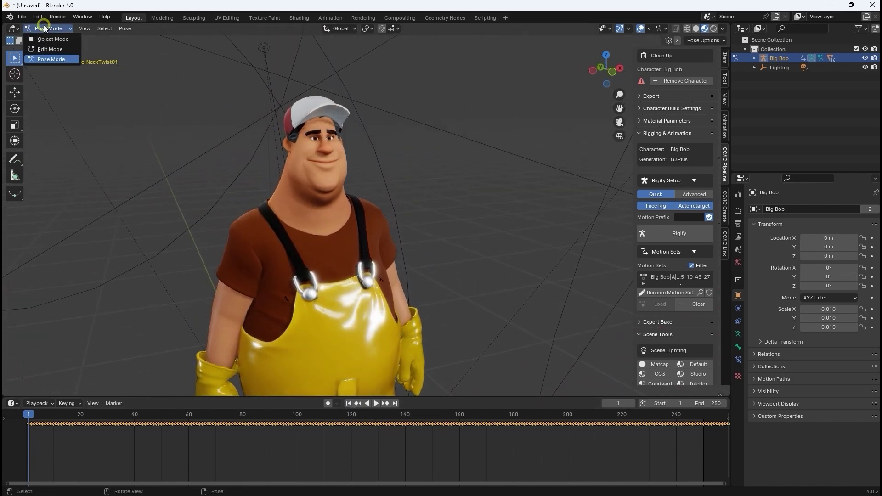
pyautogui.click(51, 39)
pyautogui.click(318, 184)
pyautogui.scroll(4, 413, 169)
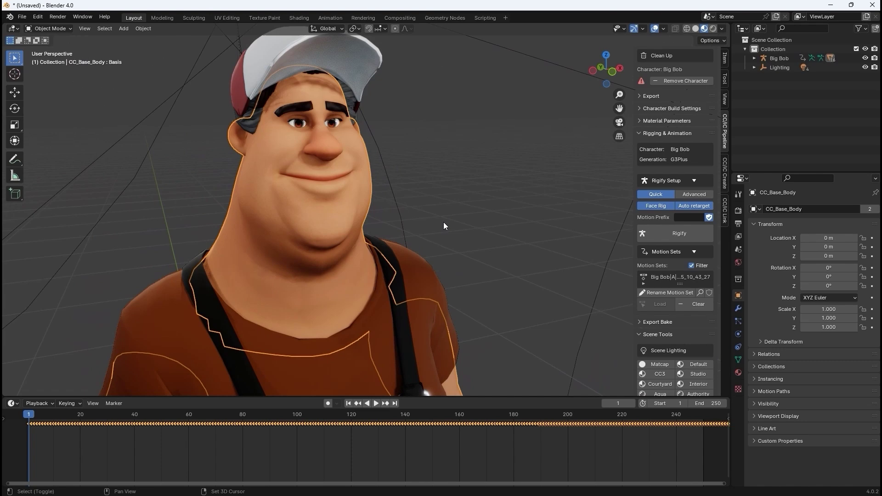
pyautogui.click(738, 360)
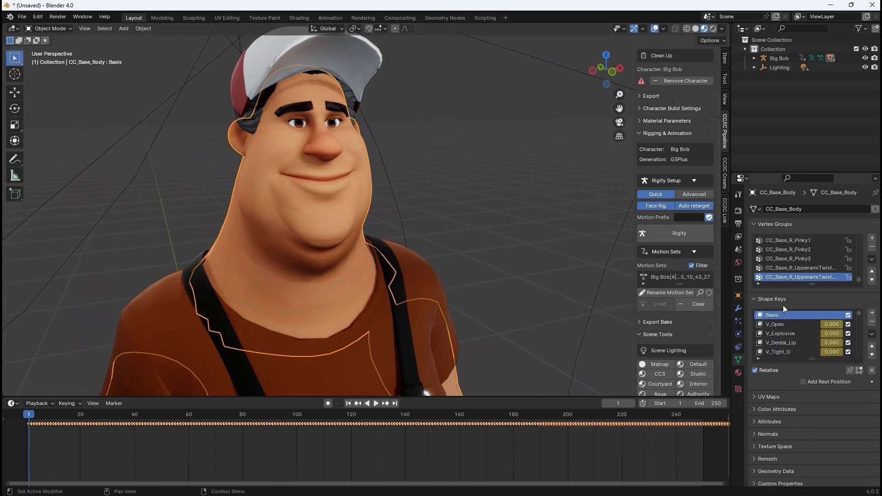
pyautogui.scroll(-4, 789, 331)
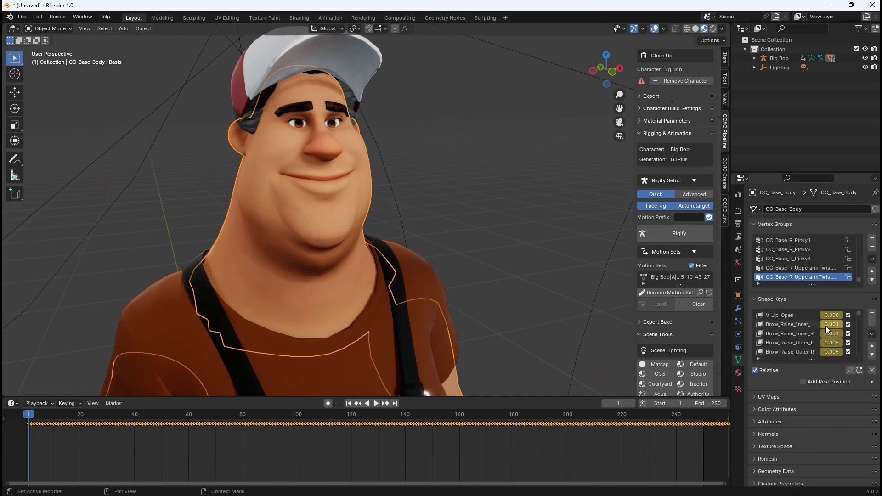
pyautogui.click(829, 324)
pyautogui.scroll(-7, 832, 325)
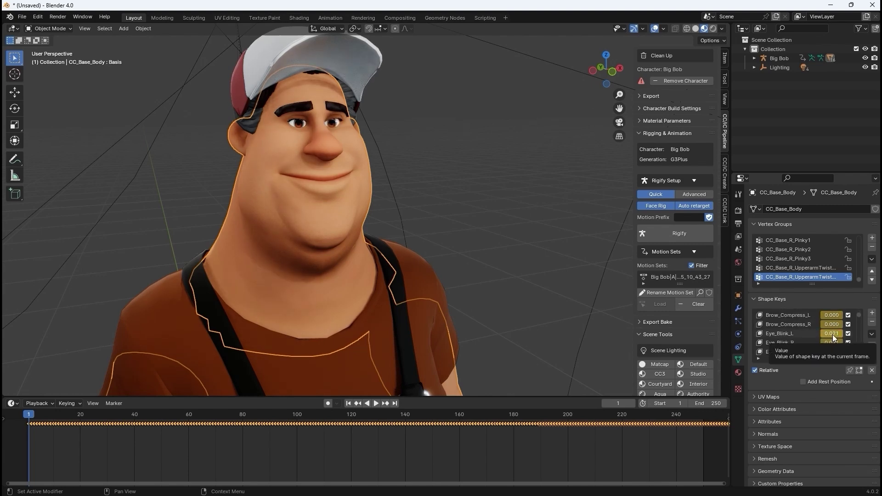
# - Change the timeline to a Dope Sheet in Shape Key Editor mode and expand the Summary to list the shape key channels
pyautogui.click(15, 406)
pyautogui.click(147, 313)
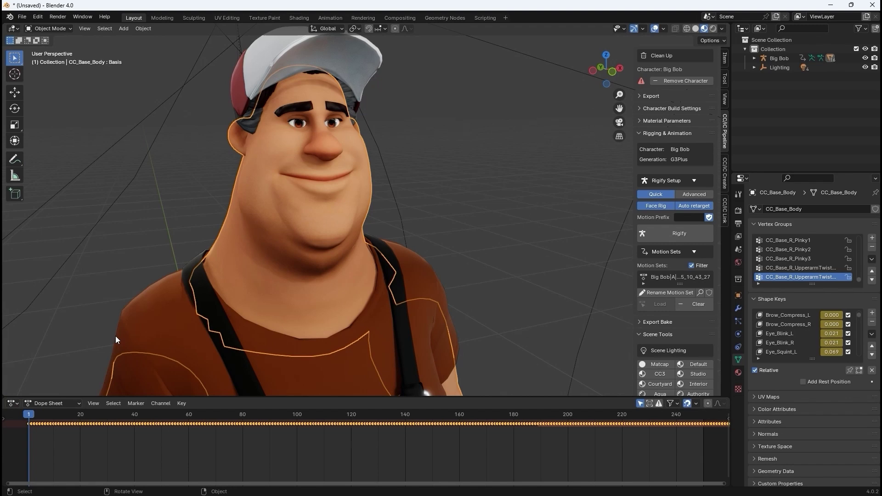
pyautogui.click(67, 401)
pyautogui.click(56, 448)
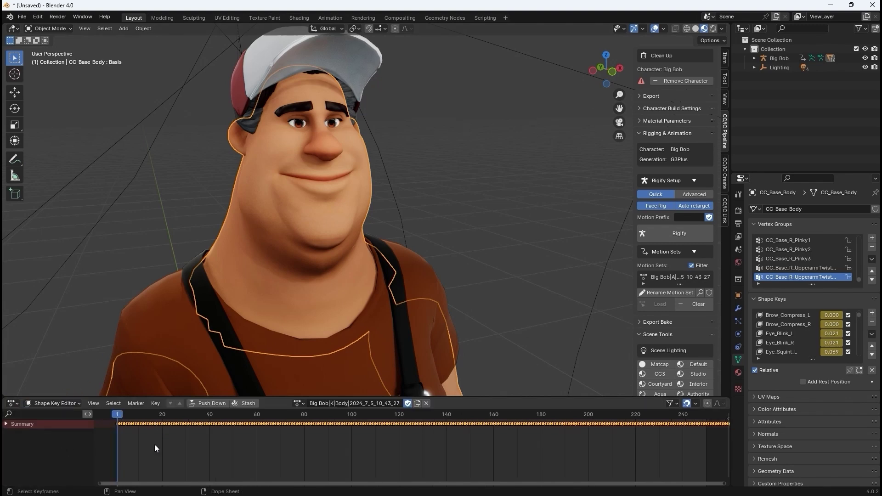
pyautogui.click(6, 423)
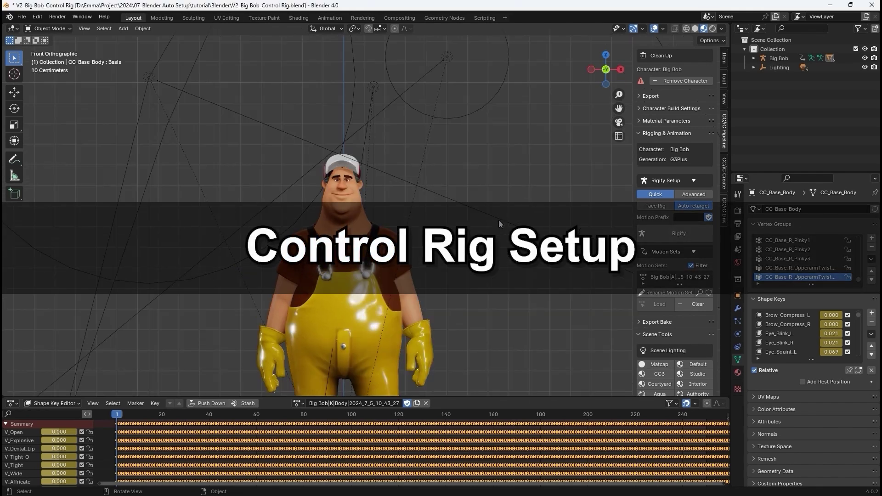
# - View Big Bob from the front and generate his Rigify control rig using Quick setup with Auto retarget
pyautogui.scroll(-1, 499, 221)
pyautogui.keyDown('shift'); pyautogui.moveTo(468, 291); pyautogui.dragTo(472, 205, button='middle'); pyautogui.keyUp('shift')
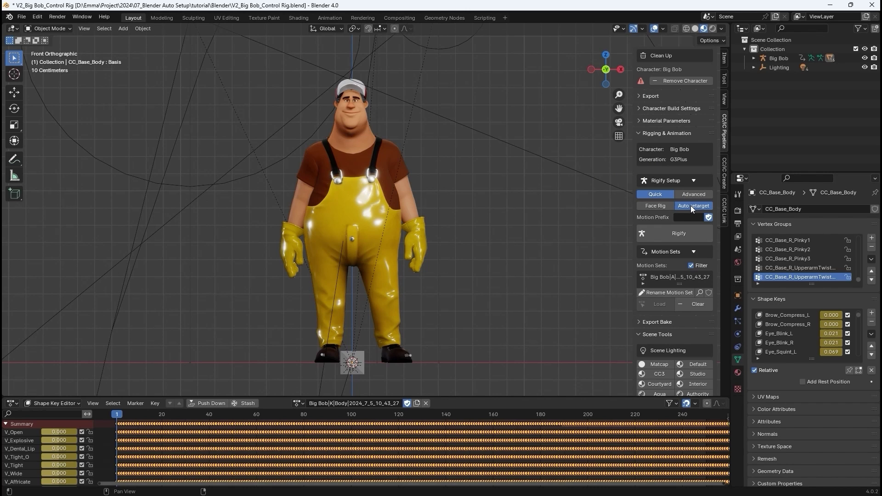
pyautogui.click(663, 234)
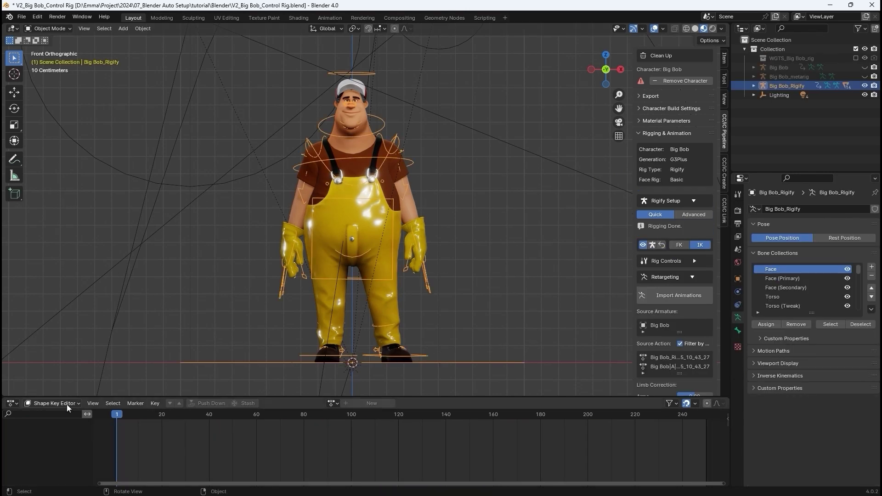
# - Display the generated rig's motion in the Action Editor and play the animation
pyautogui.click(67, 404)
pyautogui.click(49, 436)
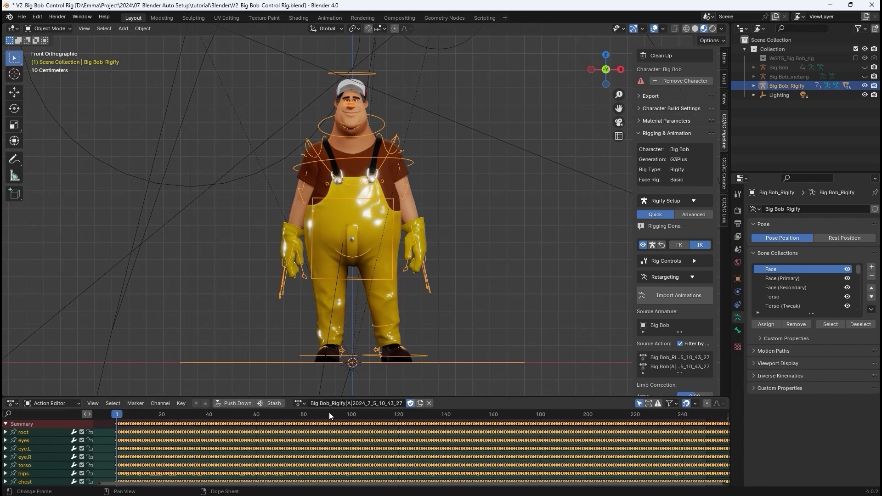
pyautogui.press('space')
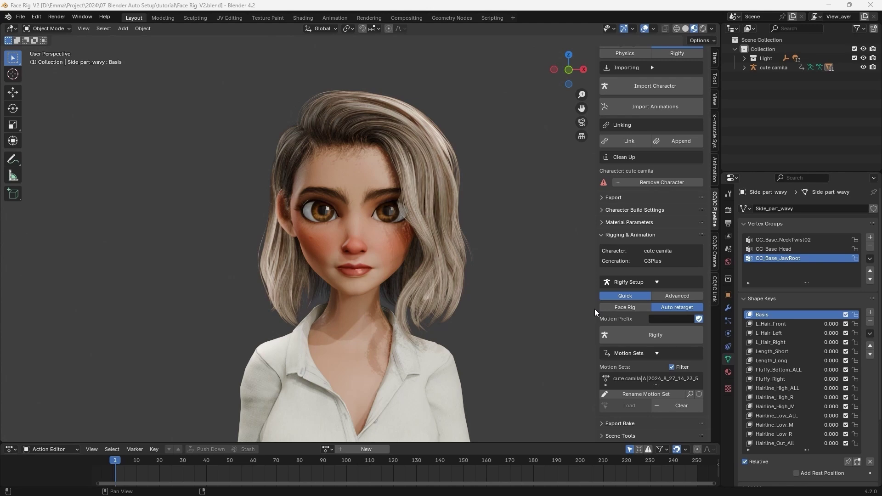
# - Enable Face Rig for the cute camila character, rigify it and hide all rig layers except the face layers
pyautogui.click(618, 308)
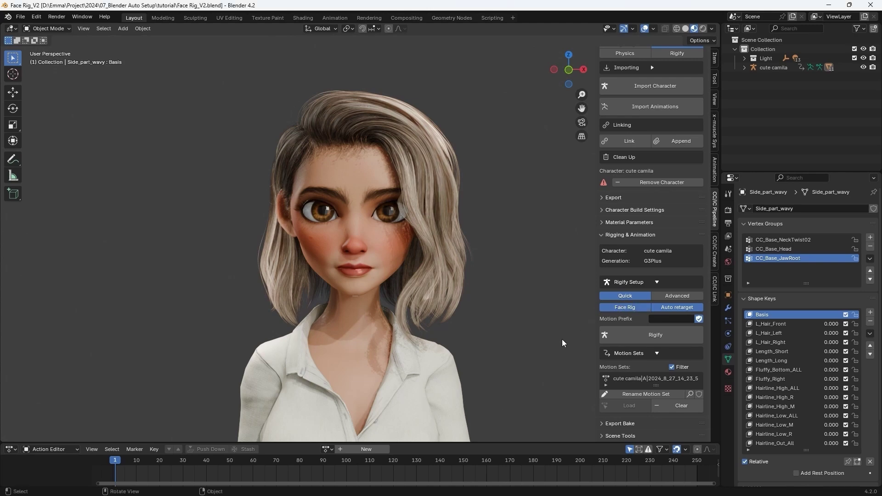
pyautogui.click(670, 334)
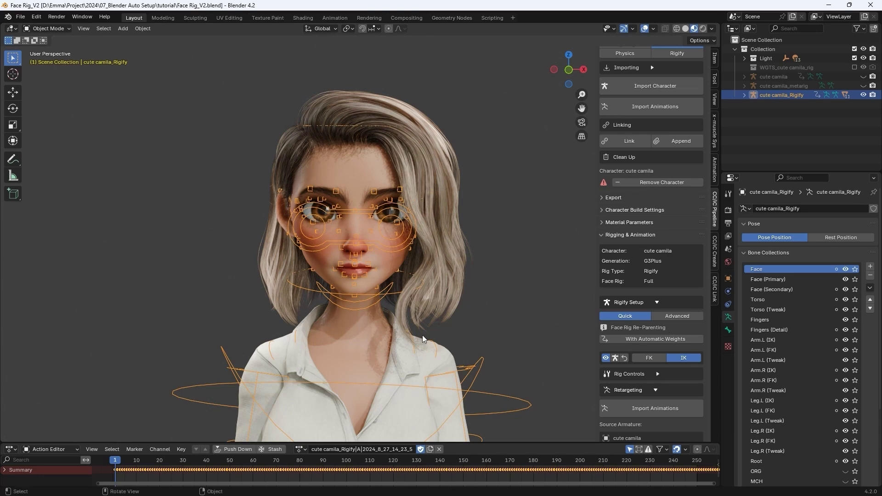
pyautogui.click(716, 60)
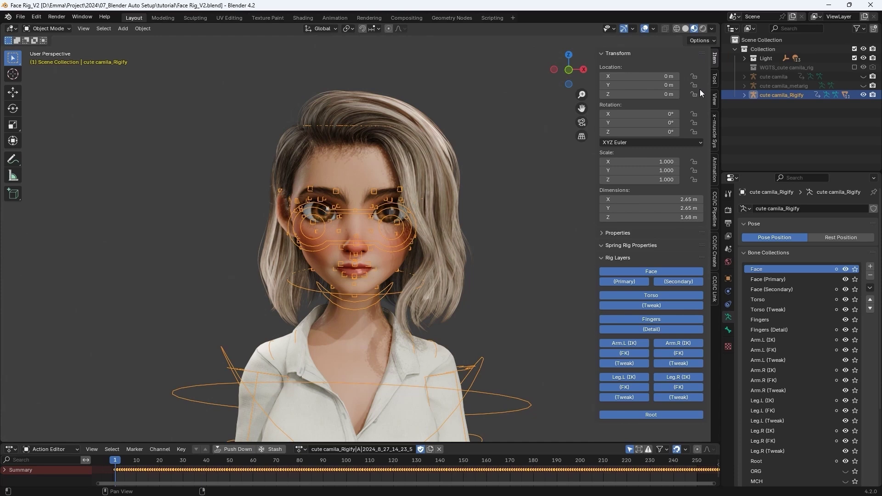
pyautogui.moveTo(640, 295); pyautogui.dragTo(696, 249)
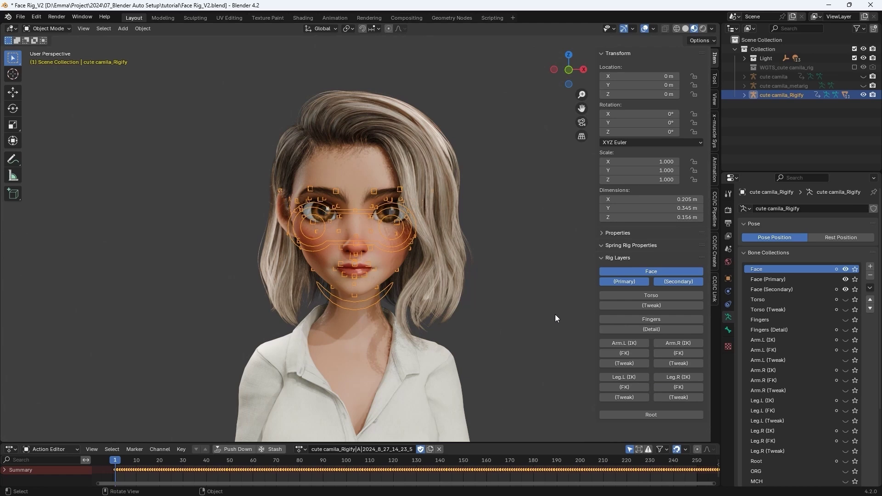
# - Show the Face, Primary and Secondary face layers one at a time, ending with Face and Primary visible
pyautogui.moveTo(624, 281); pyautogui.dragTo(665, 279)
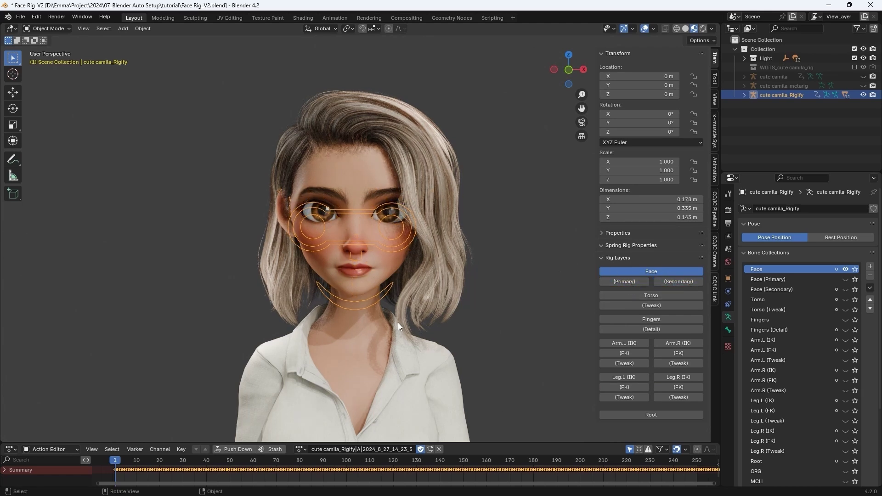
pyautogui.click(648, 274)
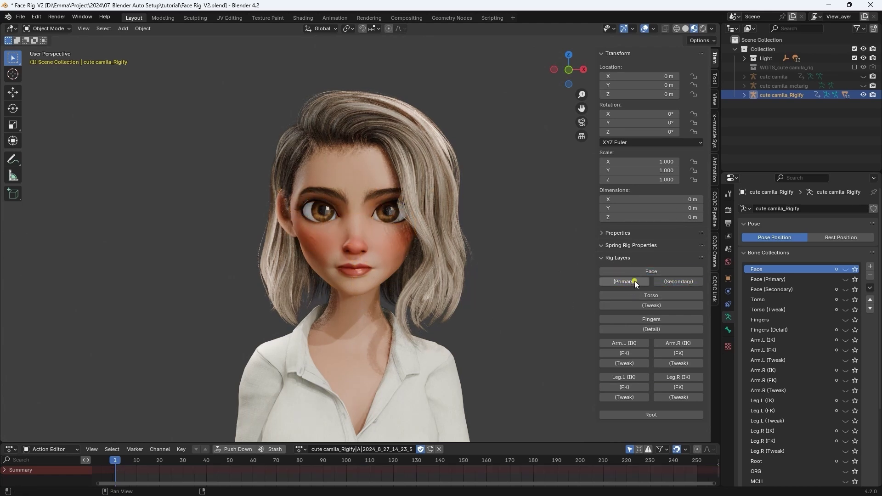
pyautogui.click(678, 282)
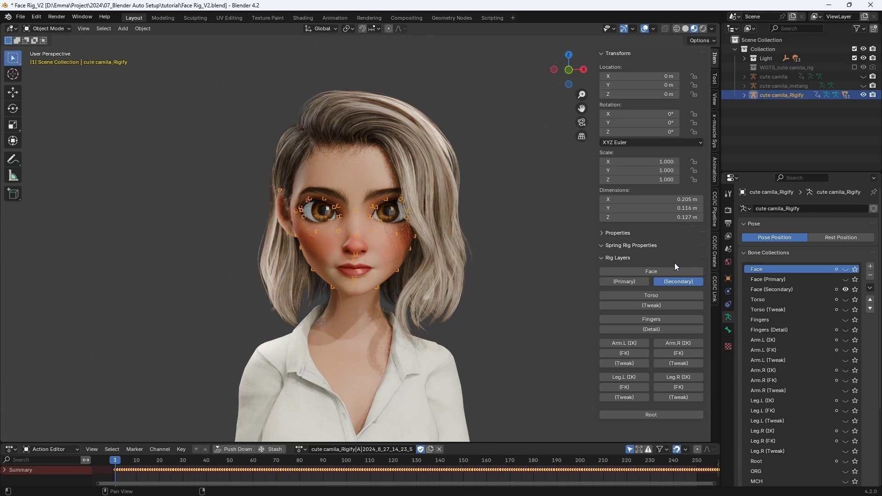
pyautogui.click(674, 280)
pyautogui.click(679, 272)
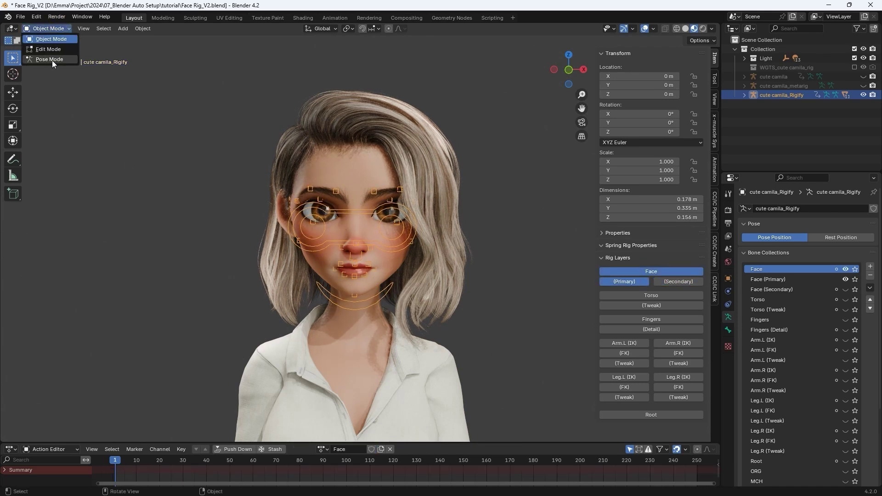
# - In Pose Mode, show the Torso layer and rotate the head bone, including about its local Z axis
pyautogui.click(51, 60)
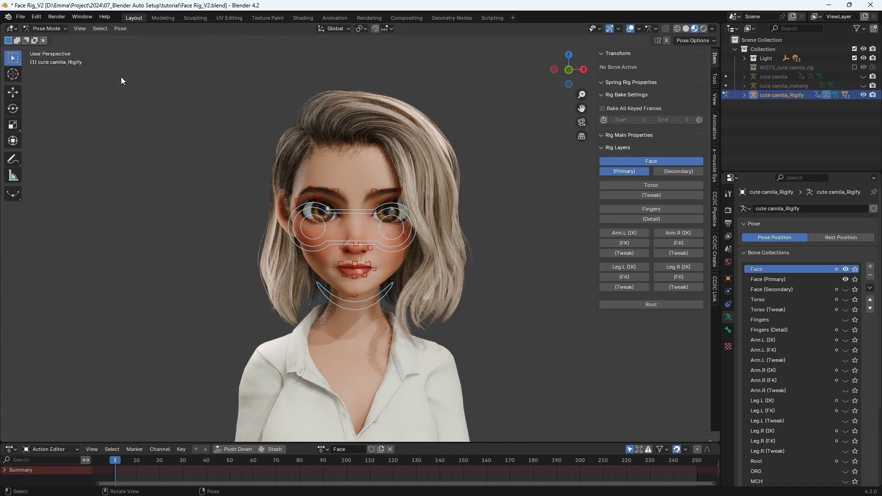
pyautogui.click(669, 185)
pyautogui.click(303, 126)
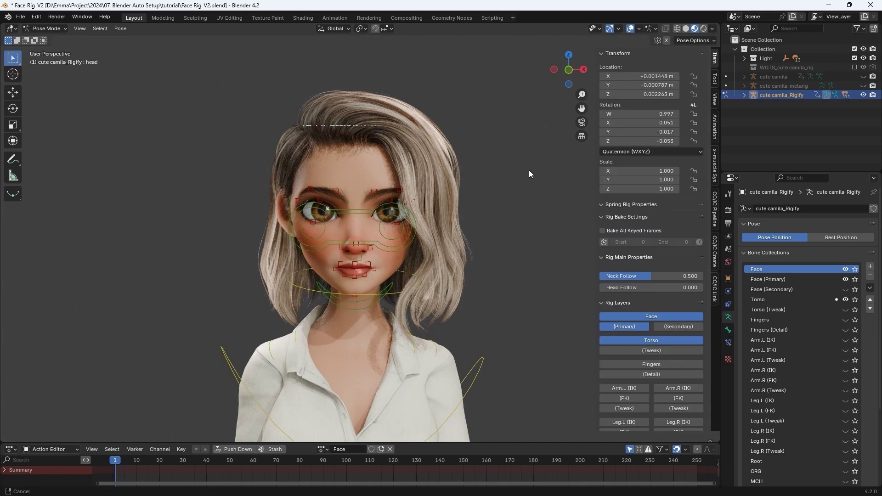
pyautogui.press('r')
pyautogui.click(561, 200)
pyautogui.press('r')
pyautogui.press('z')
pyautogui.press('z')
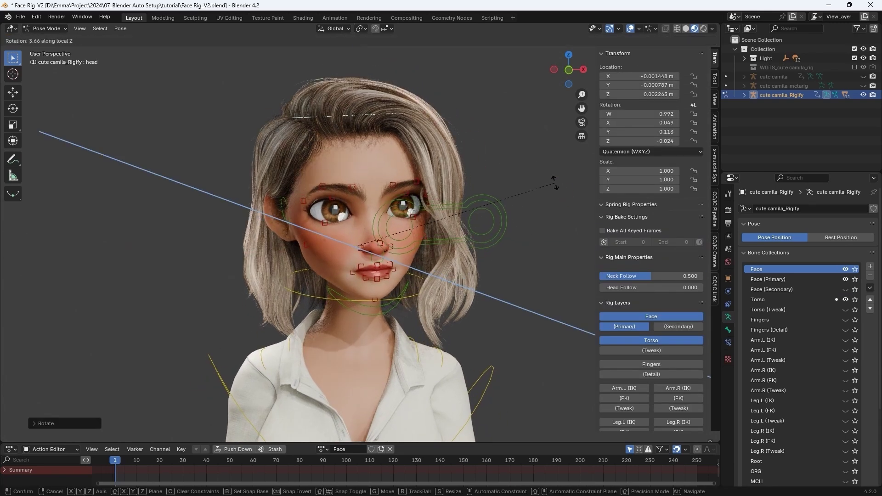
pyautogui.click(555, 182)
# - Move the eyes control to redirect the gaze and rotate the jaw control about X to open the mouth
pyautogui.moveTo(498, 241); pyautogui.dragTo(496, 249, button='middle')
pyautogui.click(496, 249)
pyautogui.press('g')
pyautogui.click(516, 258)
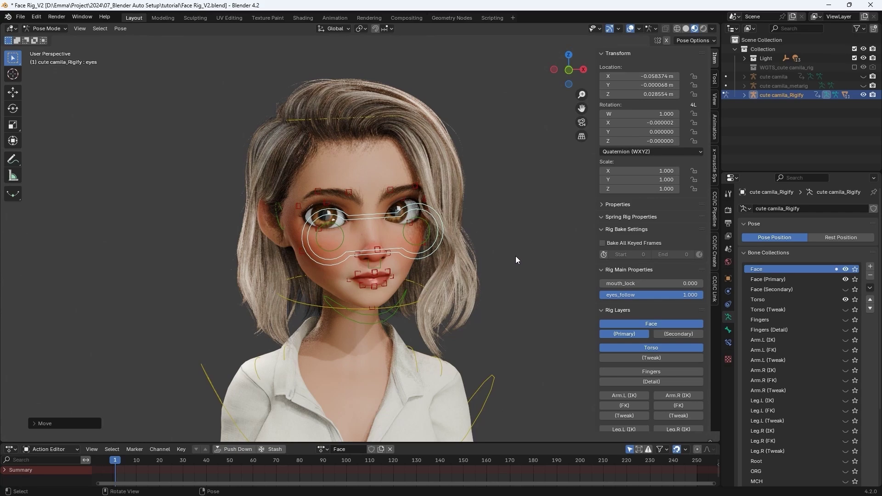
pyautogui.click(402, 300)
pyautogui.press('r')
pyautogui.press('x')
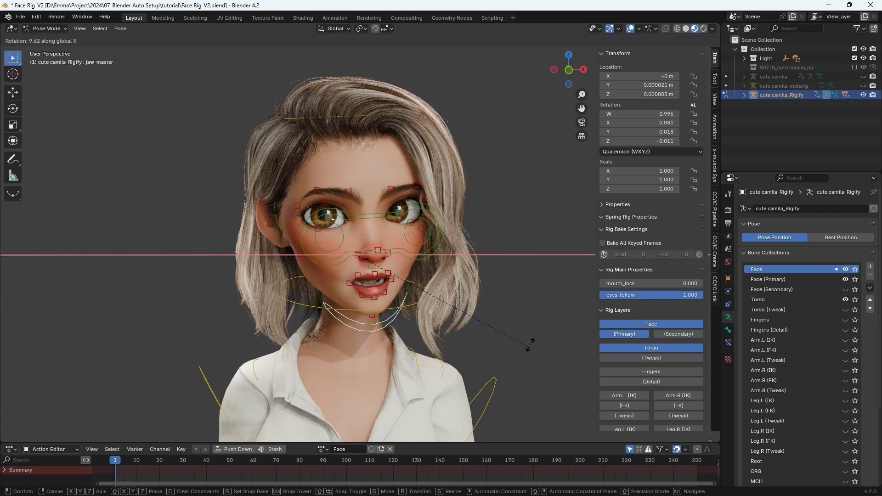
pyautogui.click(531, 335)
# - Select the outer brow controls on both sides and raise them along the Z axis
pyautogui.click(416, 186)
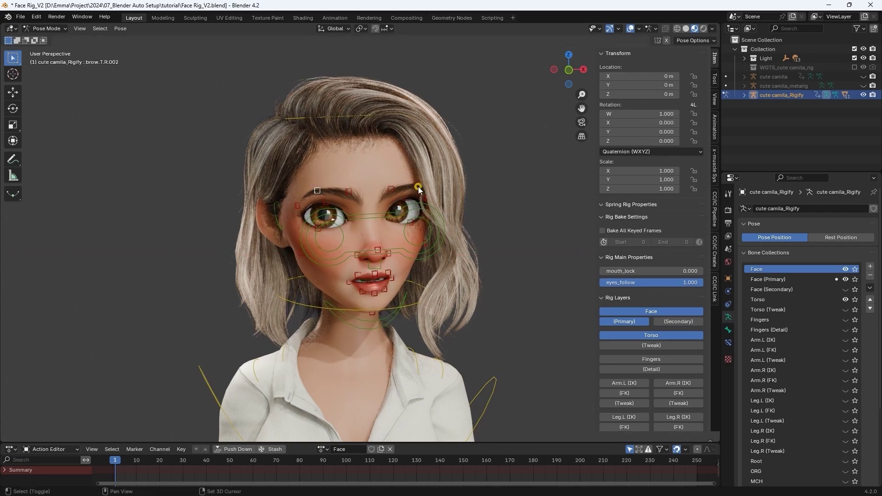
pyautogui.keyDown('shift'); pyautogui.click(317, 190); pyautogui.keyUp('shift')
pyautogui.press('g')
pyautogui.press('z')
pyautogui.click(523, 219)
pyautogui.press('g')
pyautogui.press('z')
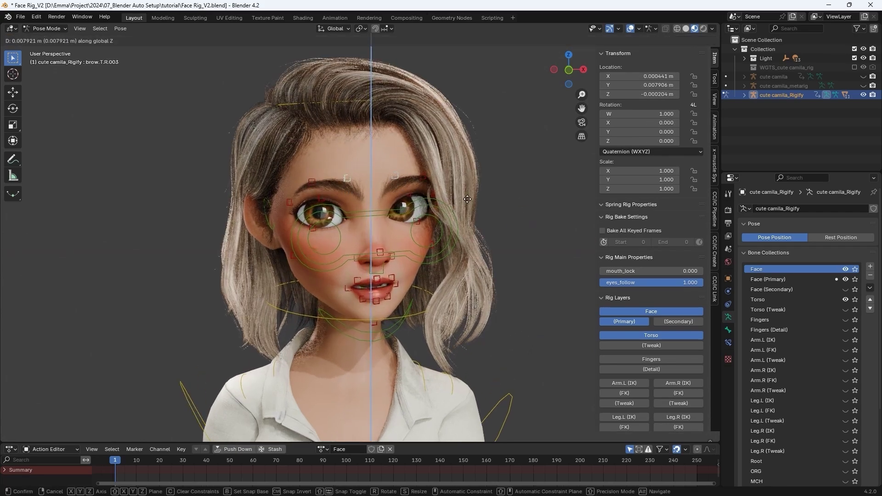
pyautogui.click(512, 218)
pyautogui.press('g')
pyautogui.press('z')
pyautogui.click(537, 272)
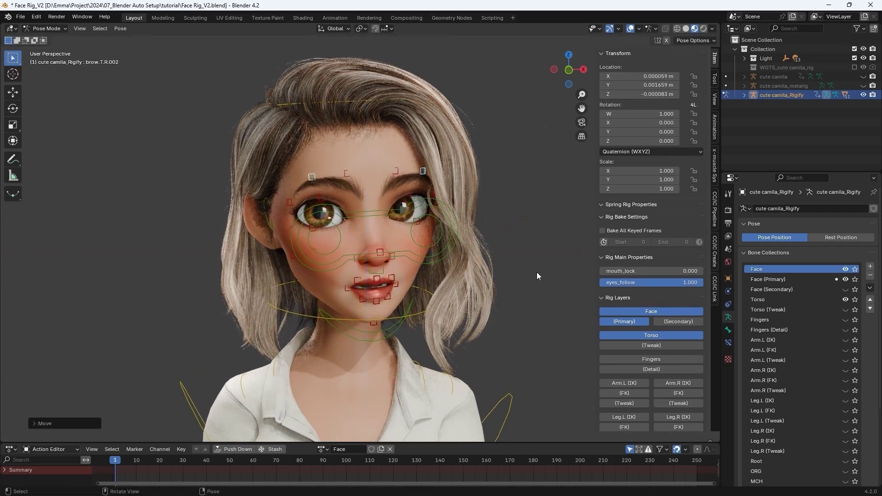
# - Reposition the lip corner controls to shape the mouth, working from a side angle of the face
pyautogui.click(456, 234)
pyautogui.moveTo(537, 249); pyautogui.dragTo(464, 255, button='middle')
pyautogui.scroll(1, 464, 255)
pyautogui.click(387, 296)
pyautogui.press('g')
pyautogui.click(361, 304)
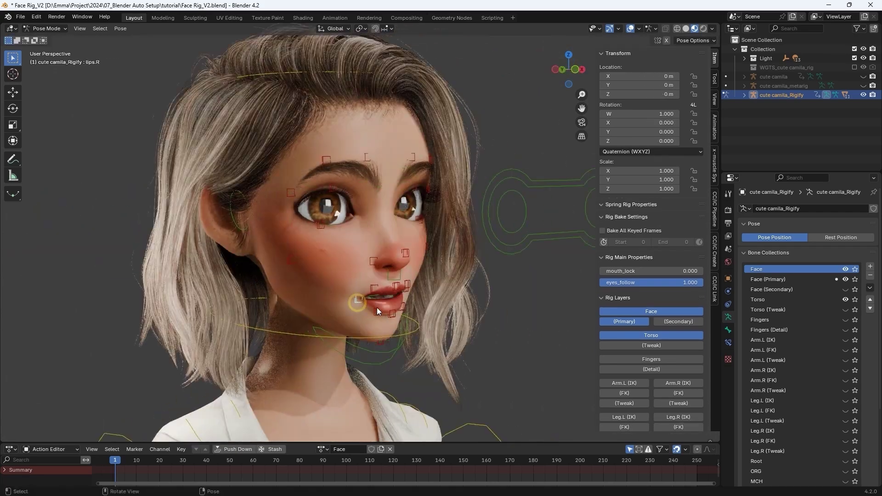
pyautogui.press('g')
pyautogui.click(508, 324)
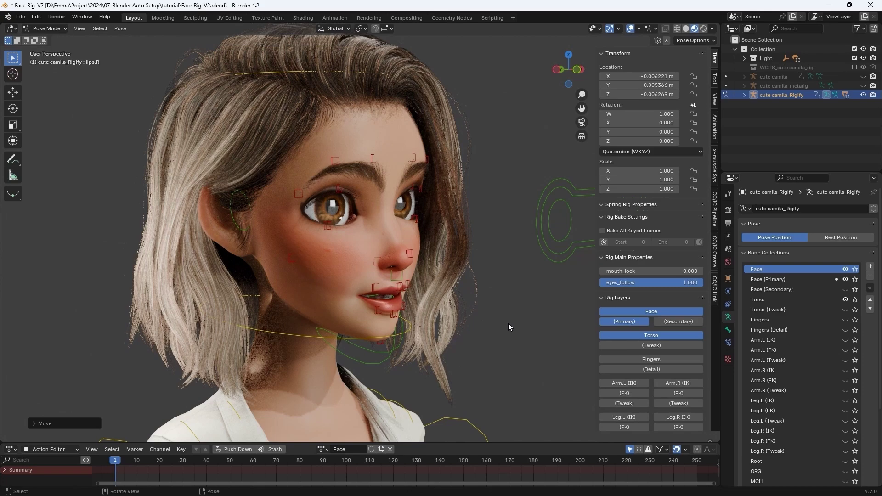
# - Return to Object Mode, select the body mesh and review the values in its shape key list
pyautogui.moveTo(509, 323); pyautogui.dragTo(481, 299, button='middle')
pyautogui.scroll(-1, 481, 298)
pyautogui.press('a')
pyautogui.hotkey('ctrl', 'Tab')
pyautogui.click(373, 178)
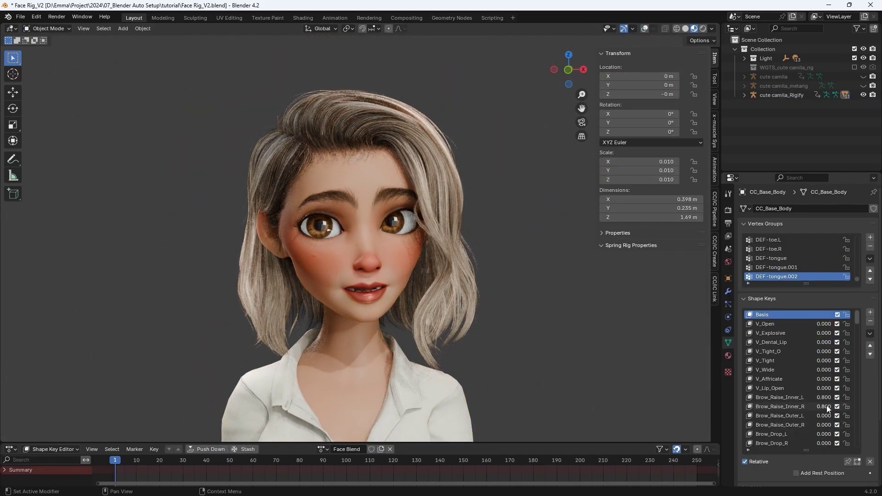
pyautogui.scroll(-20, 809, 397)
pyautogui.scroll(-10, 803, 393)
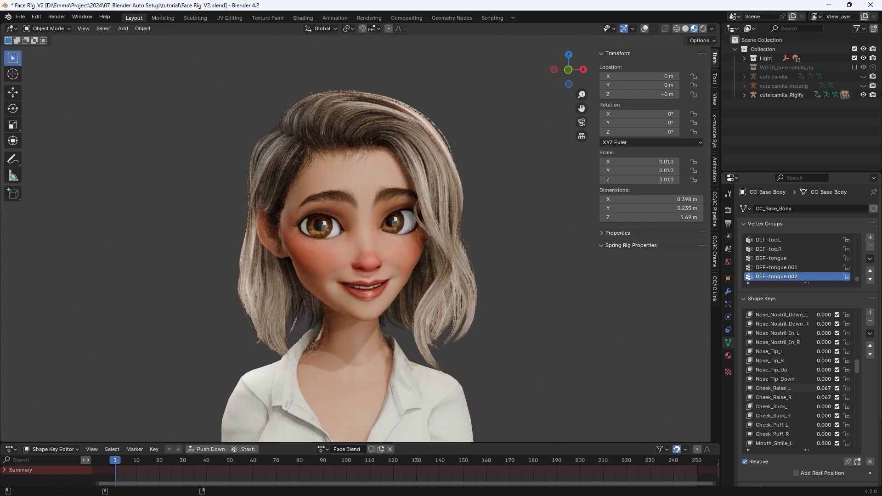
pyautogui.scroll(5, 831, 385)
pyautogui.scroll(8, 831, 384)
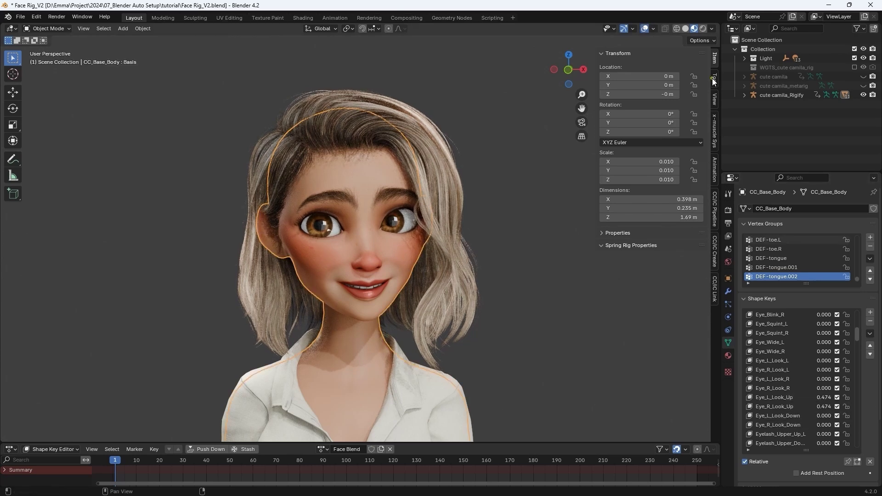
# - Select the cute camila rig and leave only its primary face layer visible
pyautogui.click(782, 95)
pyautogui.click(653, 271)
pyautogui.click(653, 271)
pyautogui.click(624, 281)
pyautogui.scroll(1, 343, 174)
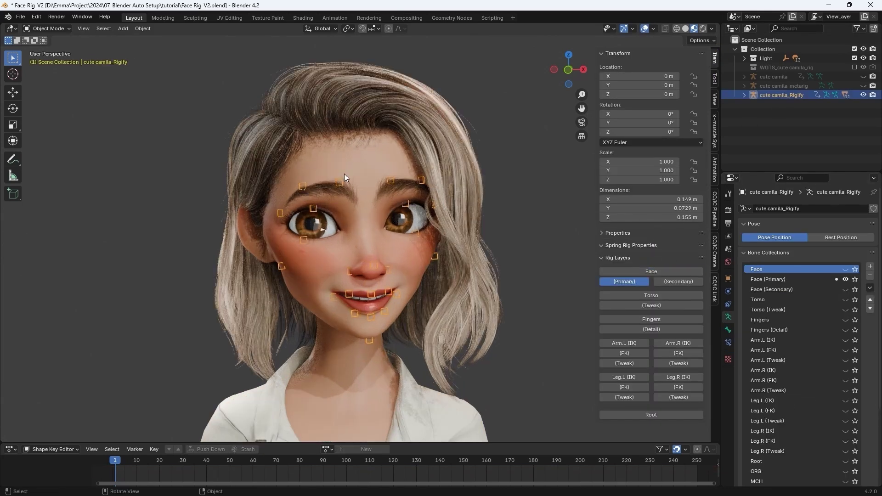
# - In Pose Mode, raise both outer eyebrow controls of the blended expression along the Z axis
pyautogui.hotkey('ctrl', 'Tab')
pyautogui.click(303, 188)
pyautogui.keyDown('shift'); pyautogui.click(421, 183); pyautogui.keyUp('shift')
pyautogui.press('g')
pyautogui.press('z')
pyautogui.click(421, 172)
pyautogui.scroll(2, 458, 294)
pyautogui.hotkey('ctrl', 'z')
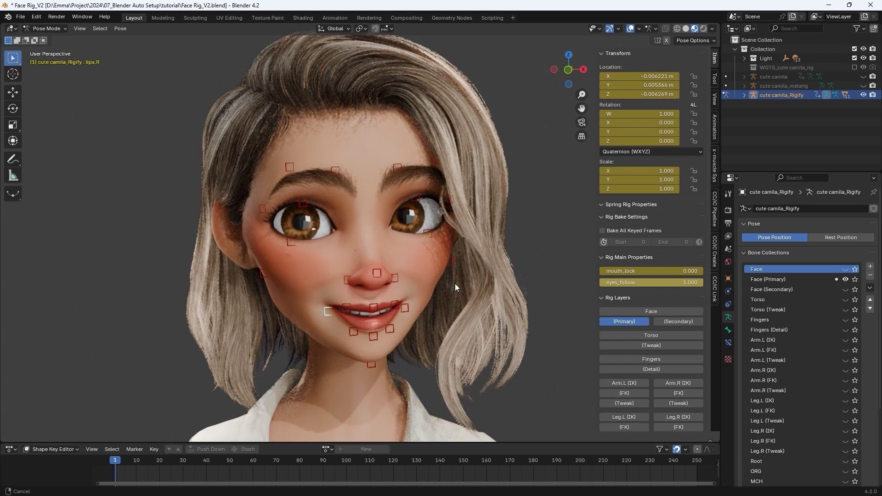
# - Show only the secondary face layer and raise both lower eyelid controls about 0.0023 m along global Z
pyautogui.click(630, 319)
pyautogui.click(680, 171)
pyautogui.click(313, 240)
pyautogui.keyDown('shift'); pyautogui.click(413, 233); pyautogui.keyUp('shift')
pyautogui.press('g')
pyautogui.press('z')
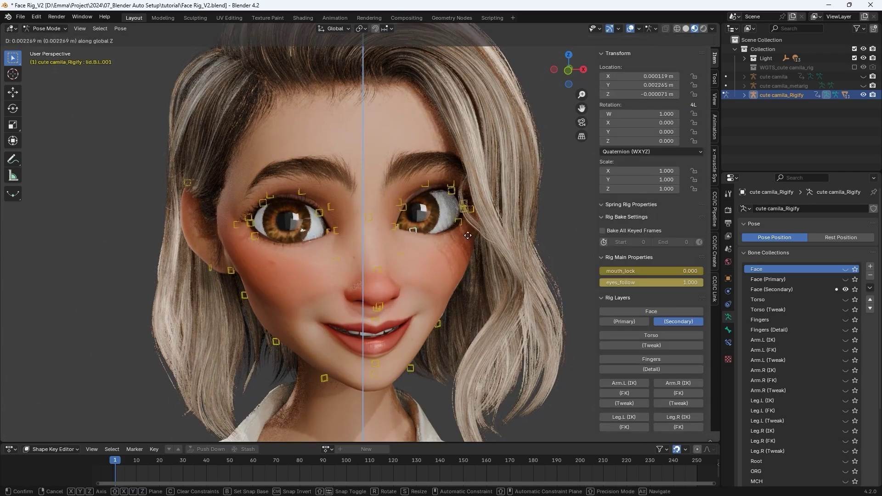
pyautogui.click(469, 236)
pyautogui.scroll(-5, 469, 236)
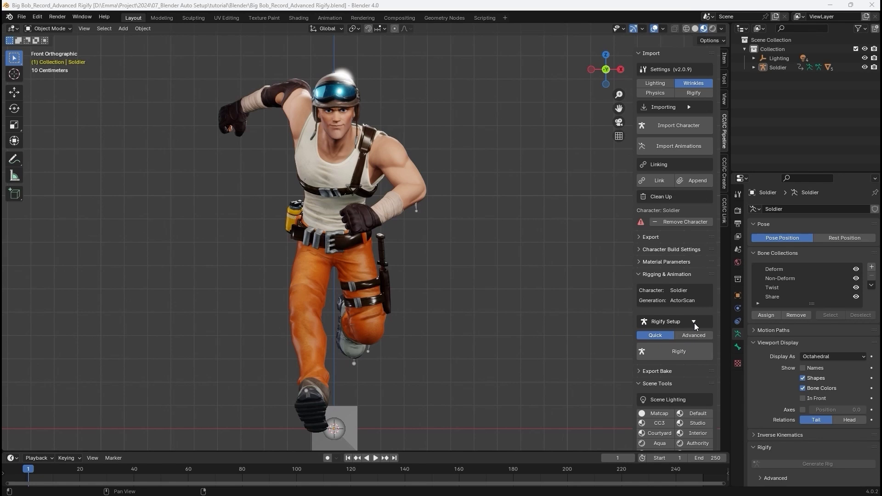
# - Attach an advanced-setup meta-rig to the Soldier and set both the Soldier_metarig and Soldier armatures to display in front
pyautogui.click(685, 336)
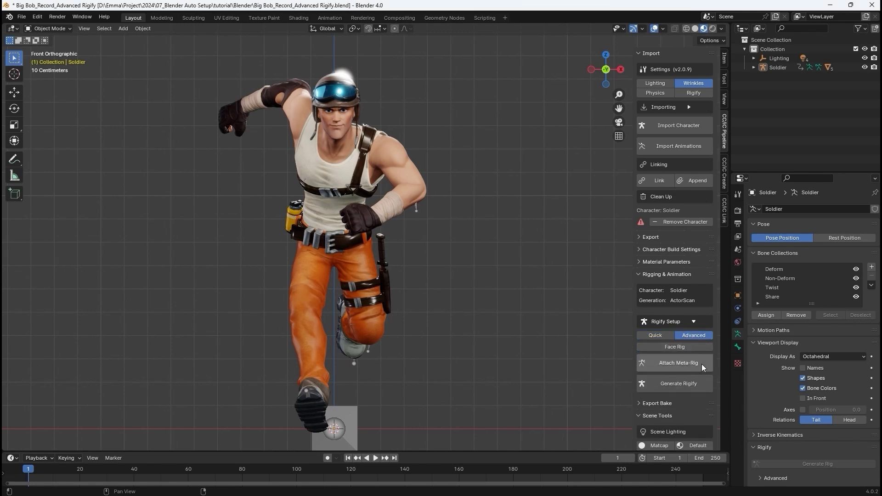
pyautogui.click(665, 368)
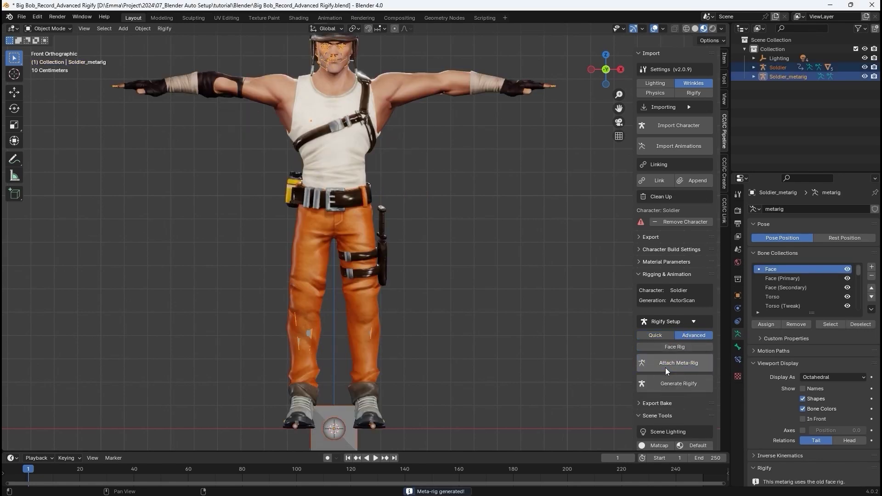
pyautogui.click(770, 76)
pyautogui.click(816, 419)
pyautogui.click(778, 68)
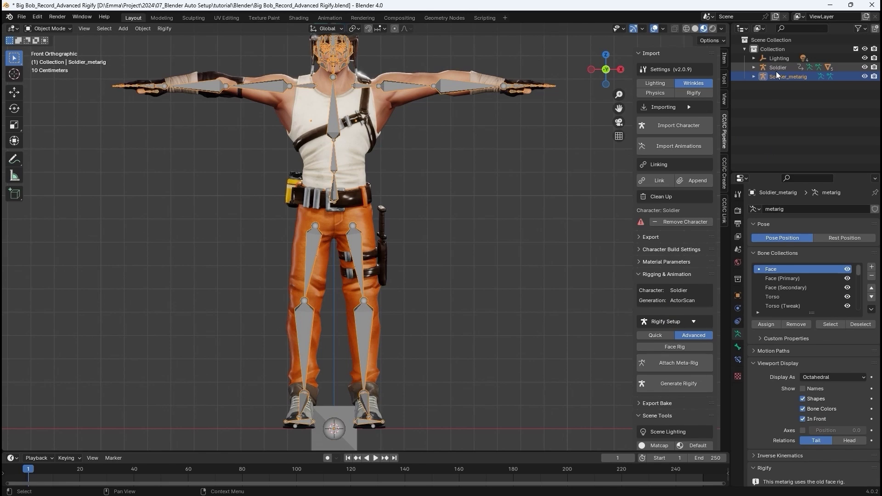
pyautogui.click(819, 398)
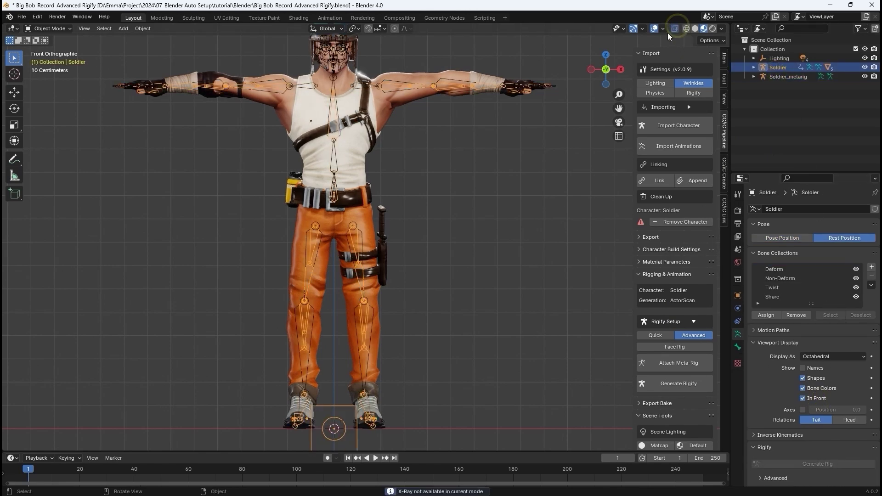
# - With both armatures selected, enter Edit Mode and move the meta-rig's left elbow joint outward along global X toward the mesh's elbow
pyautogui.scroll(8, 421, 233)
pyautogui.click(340, 220)
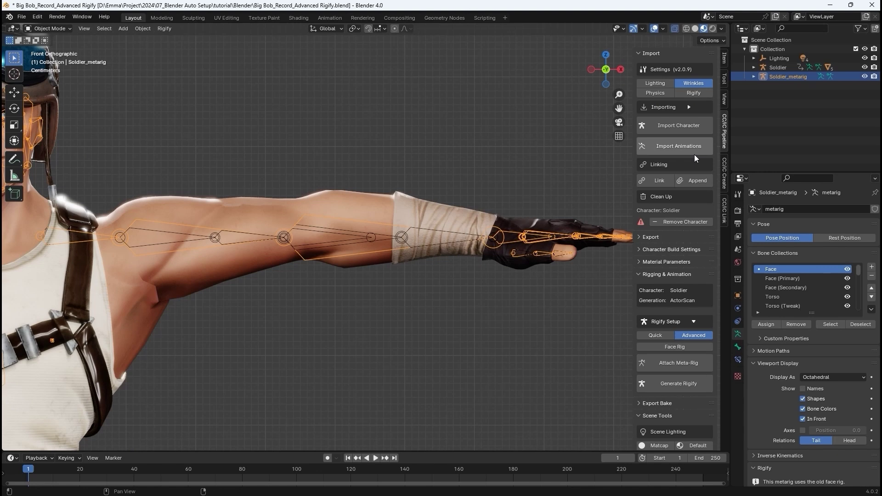
pyautogui.click(387, 238)
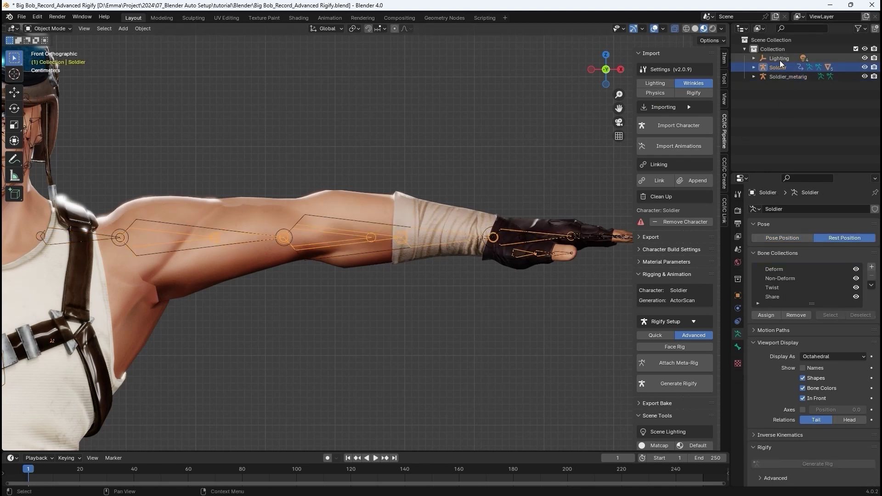
pyautogui.scroll(4, 381, 176)
pyautogui.keyDown('shift'); pyautogui.moveTo(269, 225); pyautogui.dragTo(352, 245, button='middle'); pyautogui.keyUp('shift')
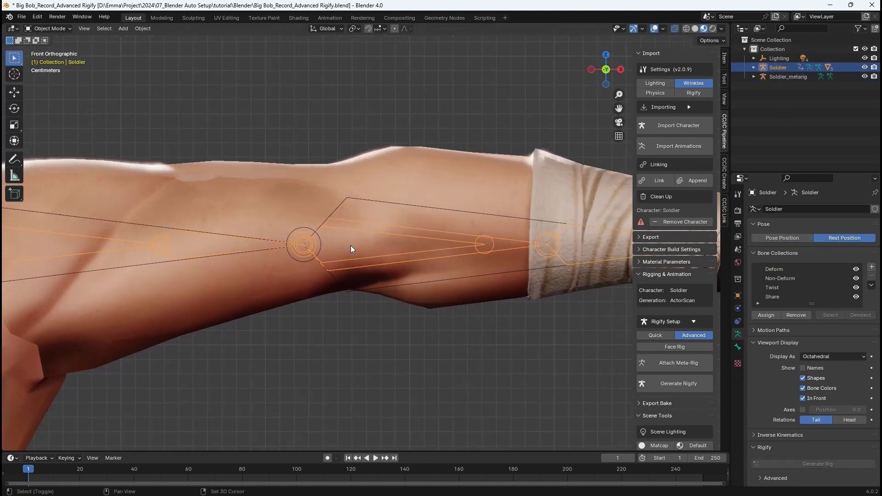
pyautogui.keyDown('shift'); pyautogui.click(398, 205); pyautogui.keyUp('shift')
pyautogui.press('Tab')
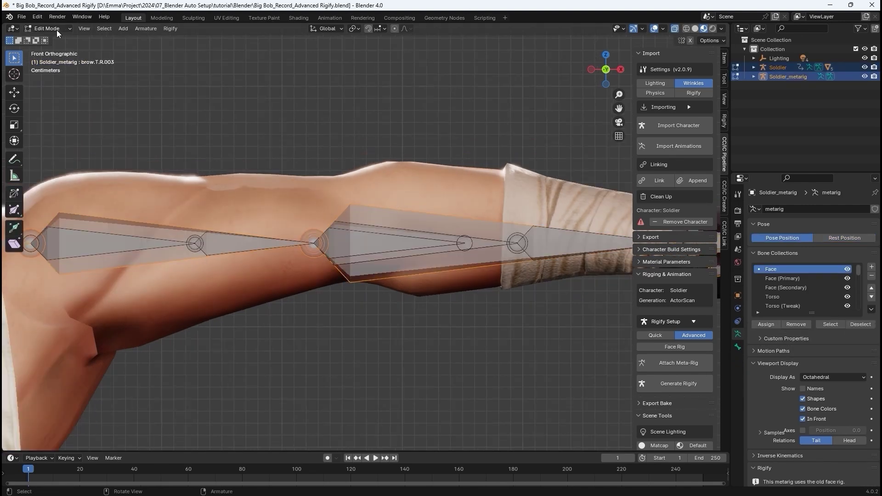
pyautogui.moveTo(325, 268); pyautogui.dragTo(326, 269)
pyautogui.press('g')
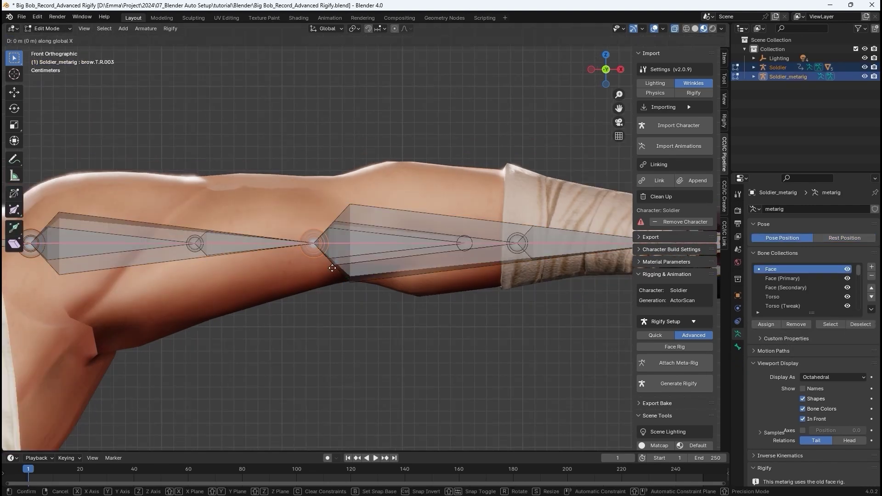
pyautogui.click(376, 270)
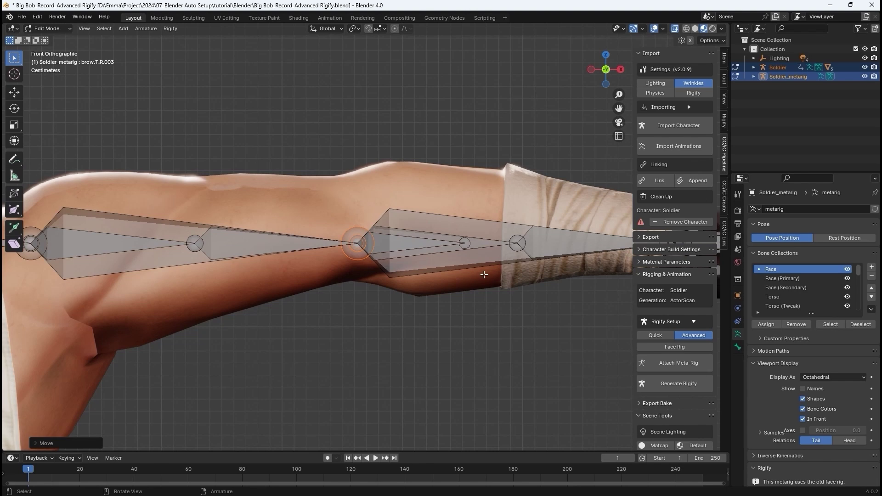
# - Generate the Soldier's Rigify rig from the adjusted meta-rig and set the new rig to display in front
pyautogui.click(666, 385)
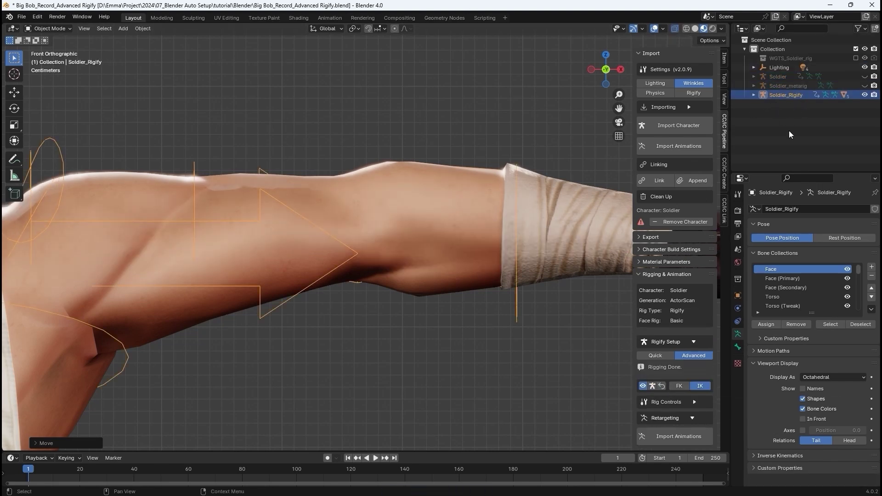
pyautogui.click(804, 418)
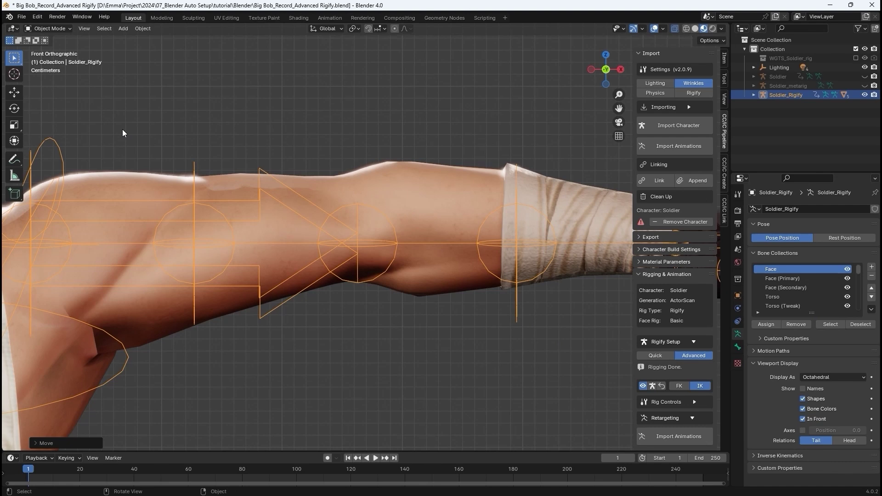
# - In Pose Mode, select the left forearm FK control and set IK-FK (hand.L) to 1.000
pyautogui.click(54, 58)
pyautogui.scroll(-2, 445, 281)
pyautogui.click(404, 240)
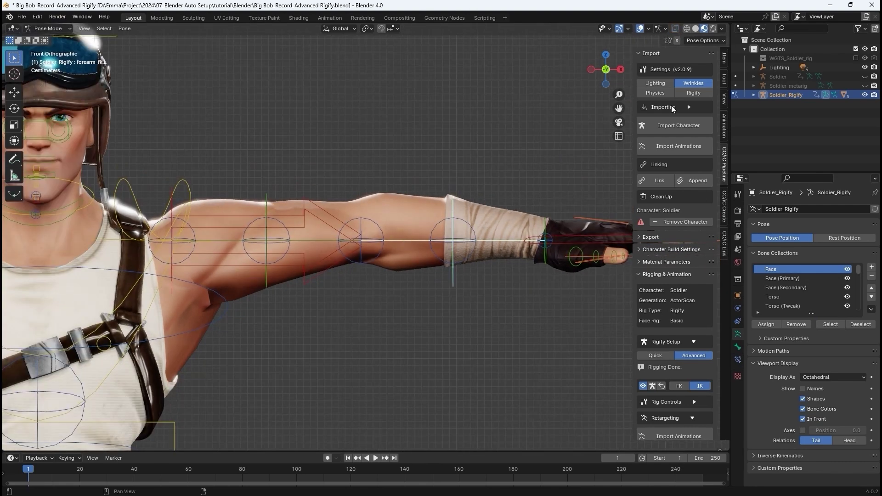
pyautogui.click(725, 59)
pyautogui.moveTo(663, 271); pyautogui.dragTo(712, 271)
# - Hide the torso tweak, fingers, finger detail, and both arms' tweak and IK rig layers
pyautogui.click(687, 375)
pyautogui.click(677, 390)
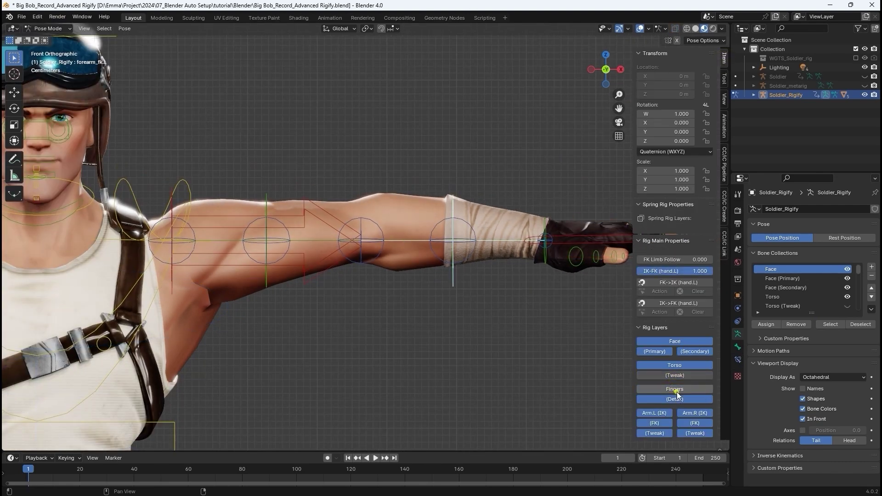
pyautogui.click(677, 400)
pyautogui.click(689, 433)
pyautogui.click(661, 433)
pyautogui.click(664, 414)
pyautogui.click(695, 413)
# - Try rotating the left forearm FK control about the global Z axis to test the elbow bend
pyautogui.moveTo(487, 198); pyautogui.dragTo(497, 269, button='middle')
pyautogui.press('r')
pyautogui.press('z')
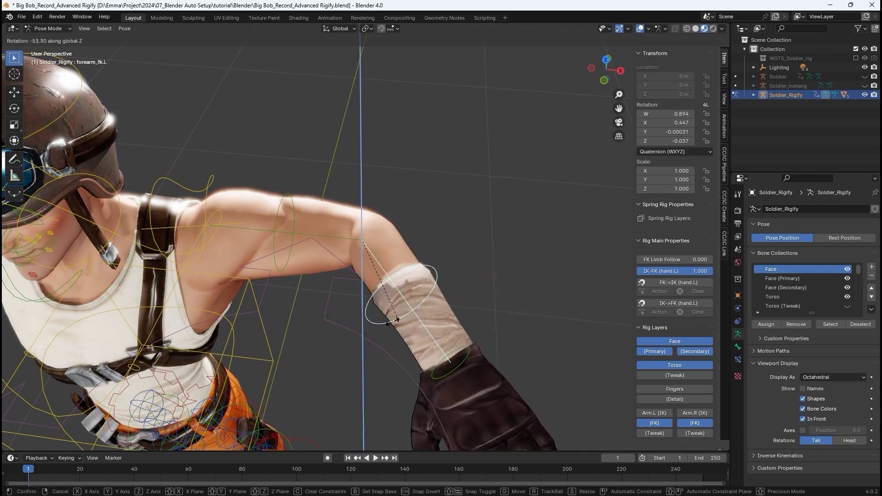
pyautogui.rightClick(466, 281)
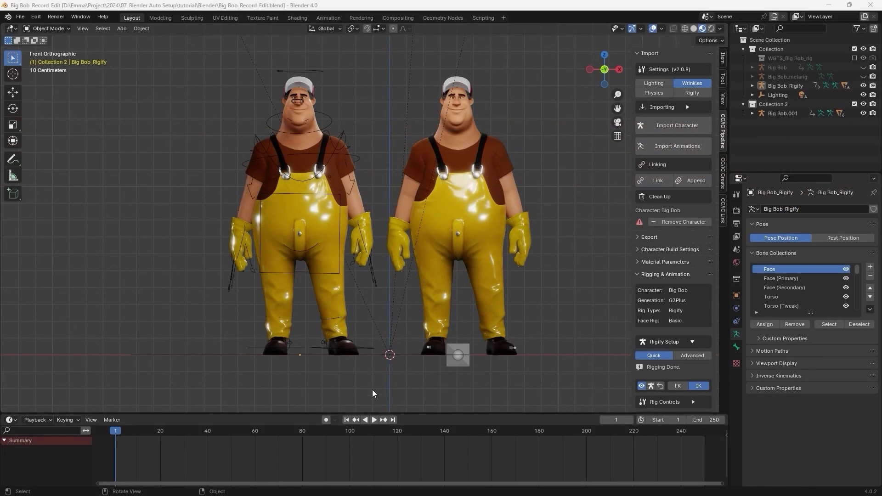
# - Play the animation of both Big Bob characters, replay it from the first frame and pause at frame 51
pyautogui.click(374, 420)
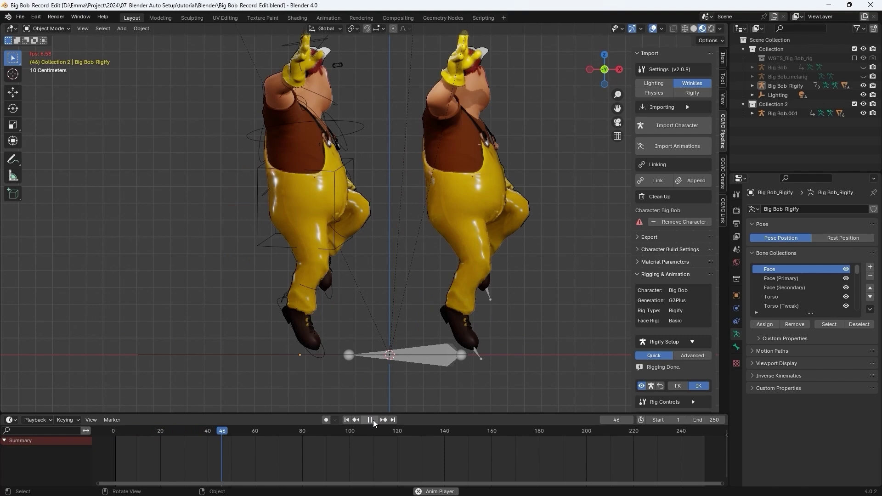
pyautogui.click(370, 420)
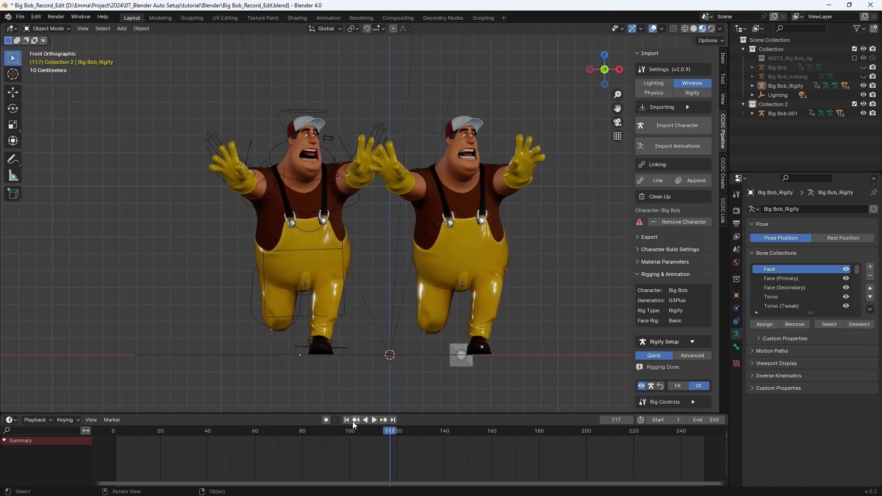
pyautogui.click(349, 421)
pyautogui.press('space')
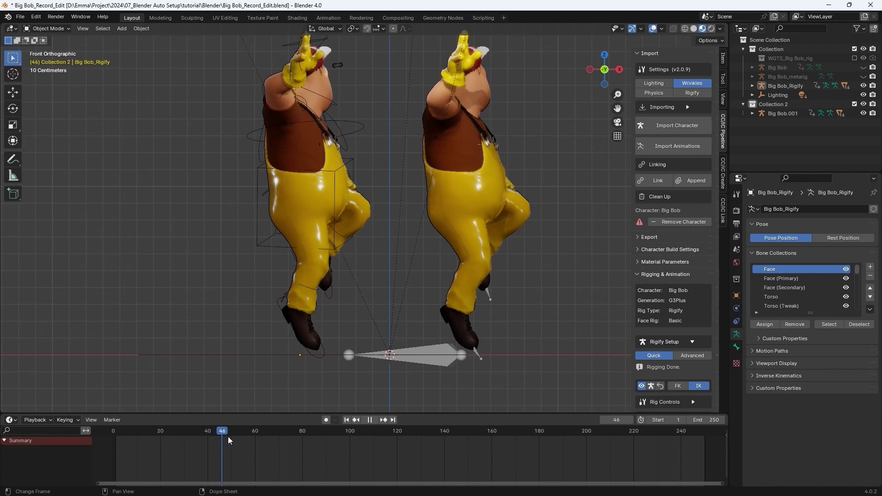
pyautogui.press('space')
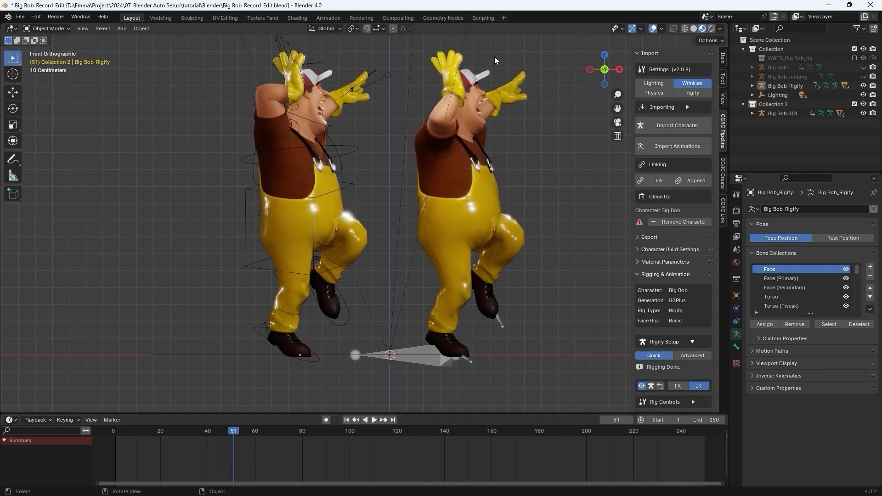
# - In Pose Mode on Big Bob_Rigify, switch both arms to FK by setting their IK-FK values to 1.000
pyautogui.click(344, 150)
pyautogui.hotkey('ctrl', 'Tab')
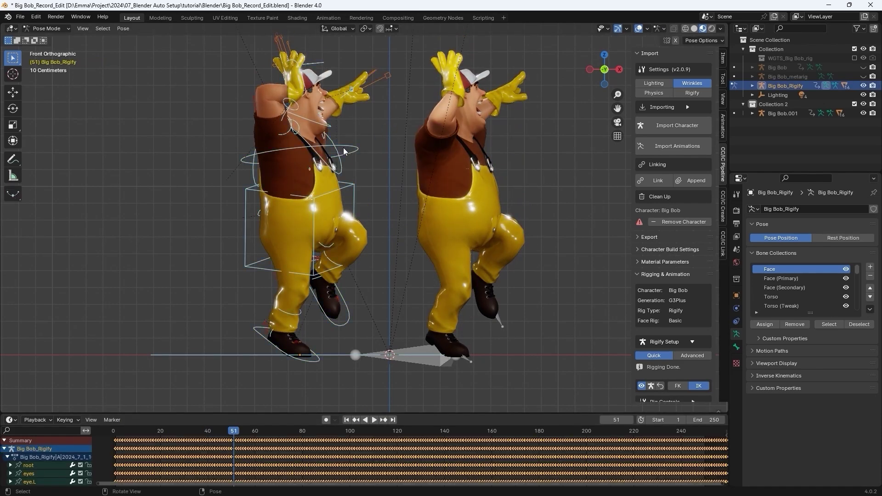
pyautogui.click(256, 101)
pyautogui.moveTo(255, 101); pyautogui.dragTo(272, 120, button='middle')
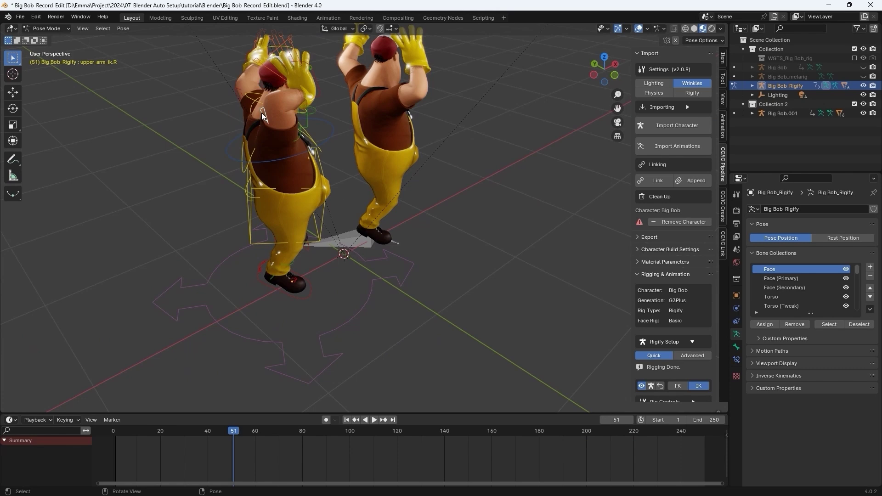
pyautogui.click(723, 58)
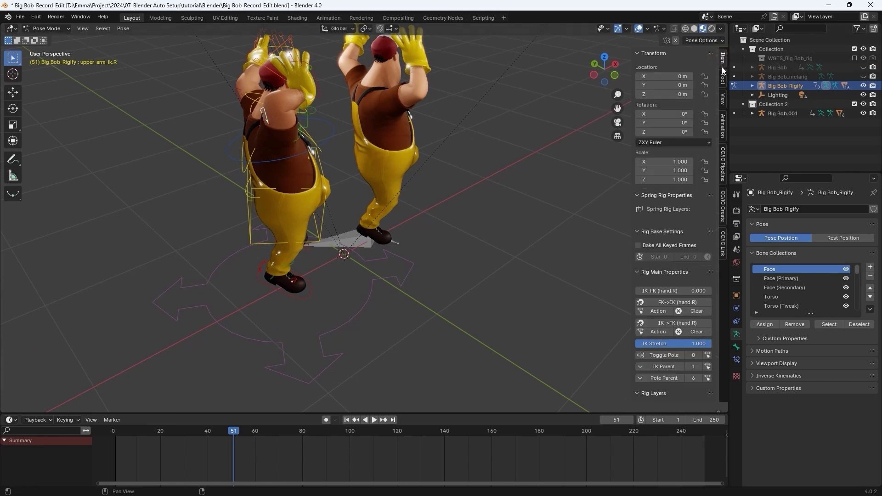
pyautogui.moveTo(646, 290); pyautogui.dragTo(707, 290)
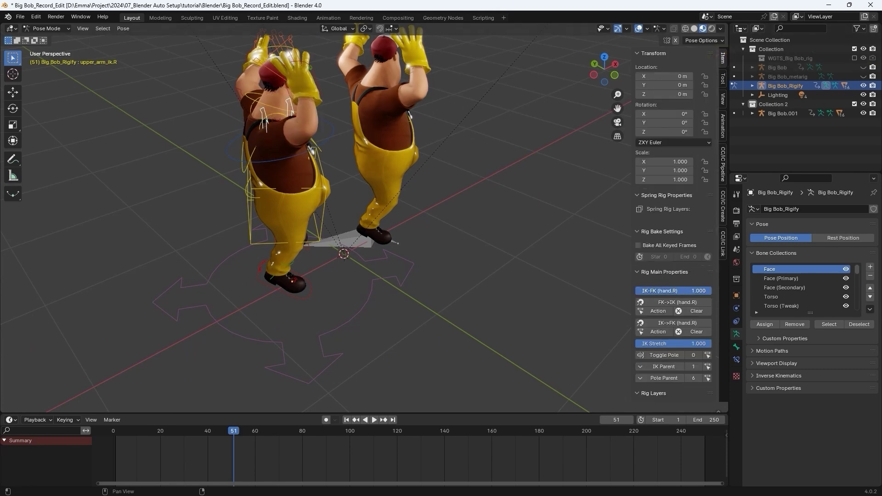
pyautogui.moveTo(377, 235); pyautogui.dragTo(291, 201, button='middle')
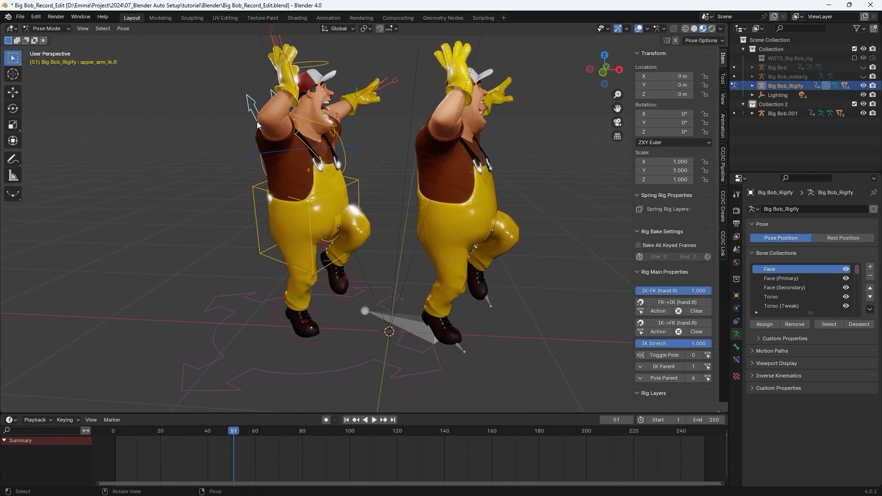
pyautogui.moveTo(438, 113); pyautogui.dragTo(358, 156, button='middle')
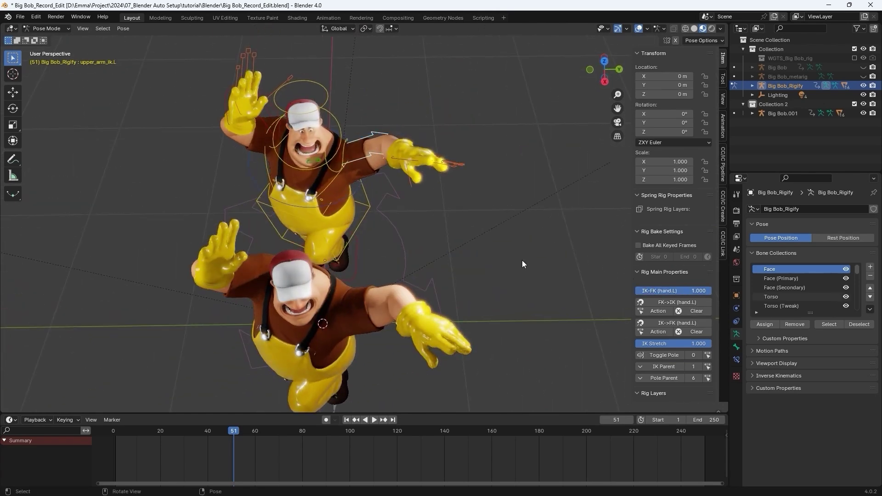
# - Return to Object Mode in front view and replay the animation from the first frame
pyautogui.press('KP_1')
pyautogui.hotkey('ctrl', 'Tab')
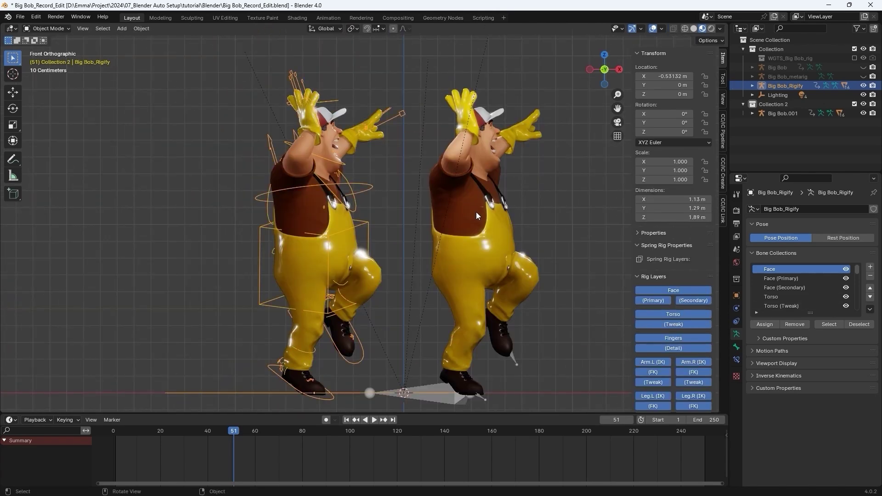
pyautogui.click(347, 420)
pyautogui.press('space')
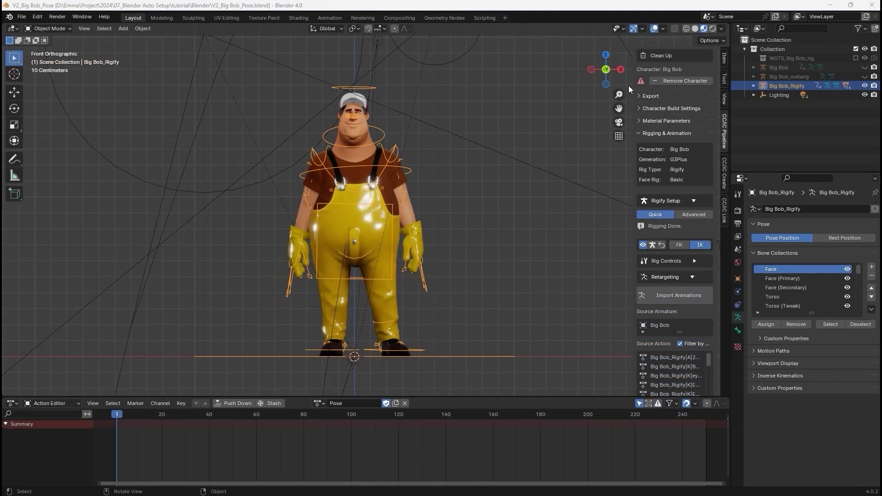
# - In the V2_Big Bob_Pose file, enter Pose Mode and lower the torso control to a Z location of about -0.038 m
pyautogui.click(724, 57)
pyautogui.scroll(-3, 694, 150)
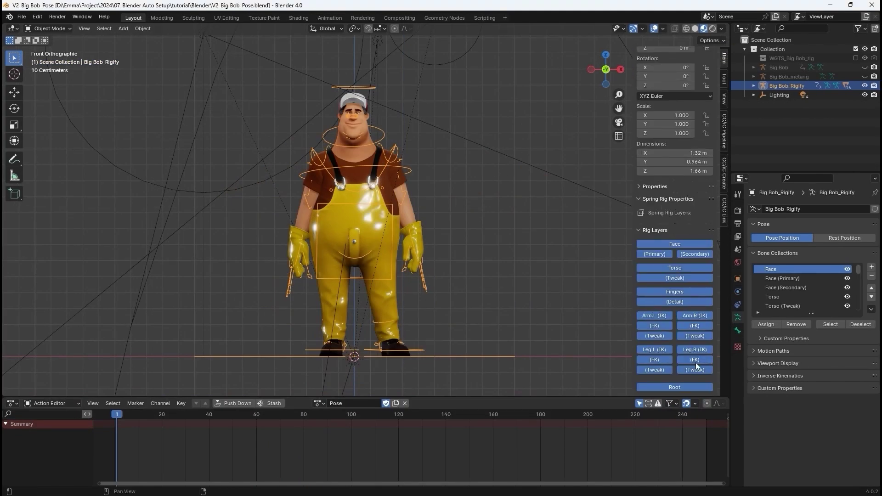
pyautogui.click(48, 28)
pyautogui.click(73, 58)
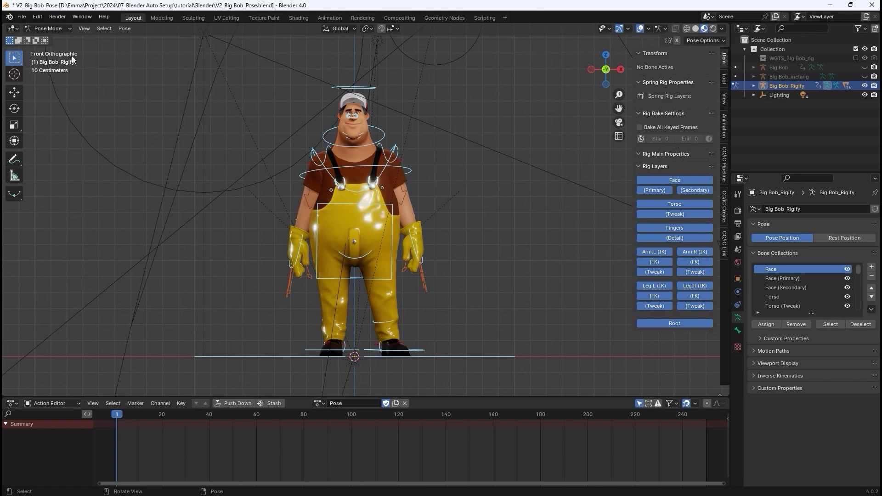
pyautogui.click(408, 260)
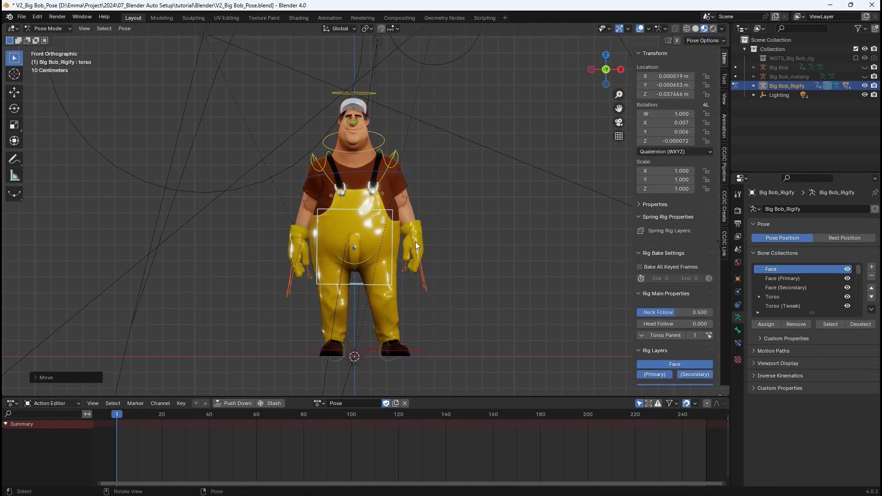
# - In right side view, move the left hand IK control forward and up to chest height and rotate the hand to point upward
pyautogui.press('KP_3')
pyautogui.scroll(2, 414, 241)
pyautogui.keyDown('shift'); pyautogui.moveTo(414, 241); pyautogui.dragTo(360, 277, button='middle'); pyautogui.keyUp('shift')
pyautogui.press('g')
pyautogui.click(395, 184)
pyautogui.press('r')
pyautogui.click(299, 258)
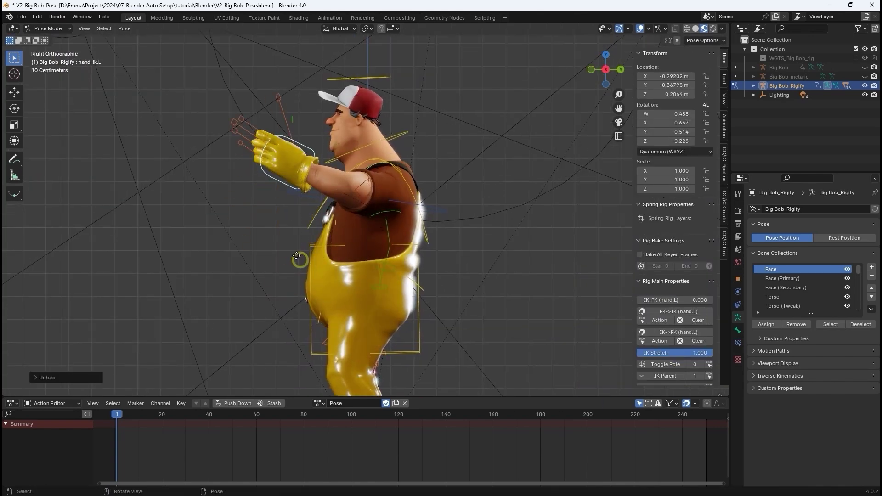
pyautogui.press('g')
pyautogui.click(292, 240)
# - Hide both arms' FK layers, then rotate the left hand IK control upright and move it about 0.07 m back and up
pyautogui.scroll(1, 346, 215)
pyautogui.scroll(-10, 682, 209)
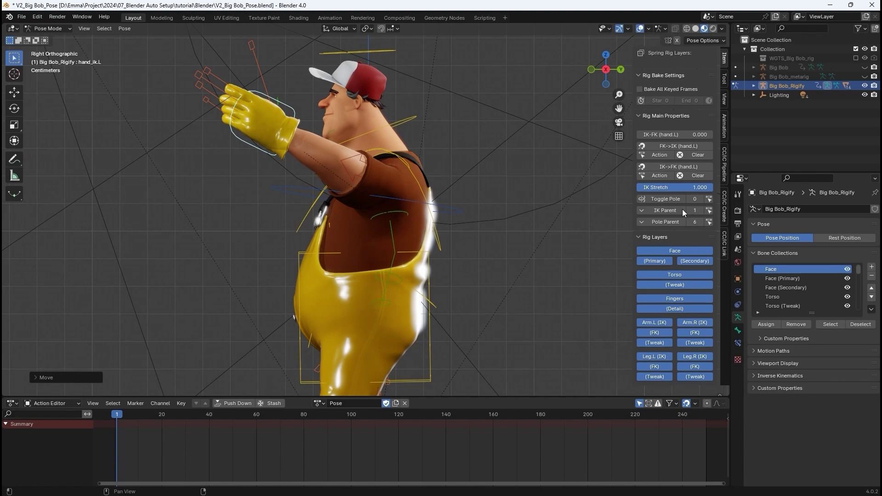
pyautogui.press('r')
pyautogui.click(364, 168)
pyautogui.press('g')
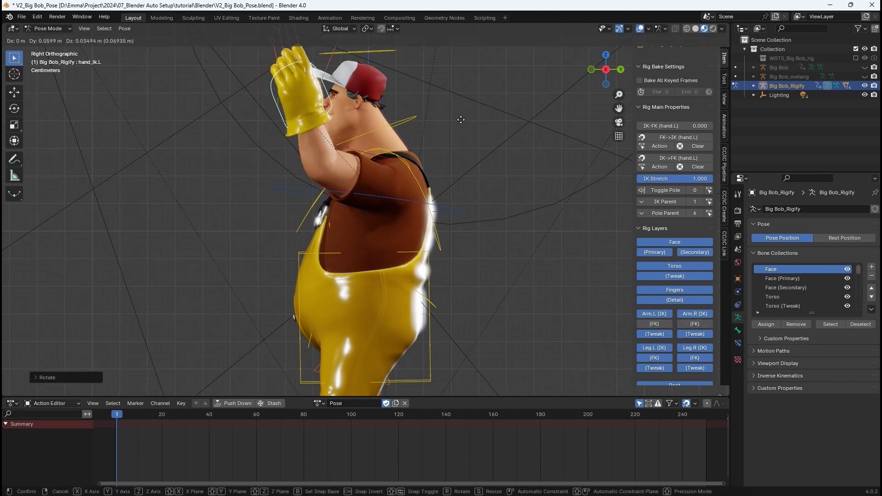
pyautogui.click(460, 118)
# - Pose the left hand's fingers by scaling a finger master control and rotating the middle finger master about local Z
pyautogui.moveTo(461, 118); pyautogui.dragTo(519, 151, button='middle')
pyautogui.press('KP_1')
pyautogui.scroll(2, 570, 133)
pyautogui.click(486, 49)
pyautogui.press('s')
pyautogui.click(544, 106)
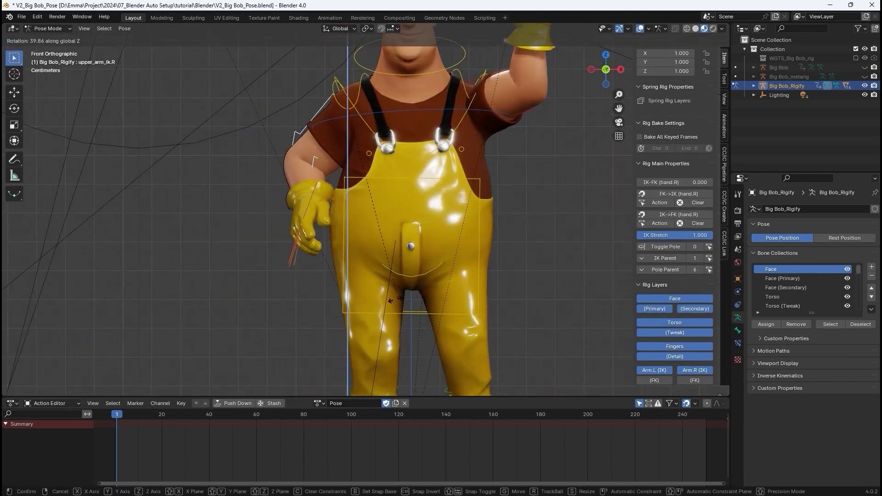
pyautogui.press('r')
pyautogui.press('z')
pyautogui.click(478, 221)
# - Rotate the right hand IK control about global Y and adjust its height along Z so the hand rests at the hip
pyautogui.moveTo(478, 222); pyautogui.dragTo(435, 240, button='middle')
pyautogui.press('r')
pyautogui.press('y')
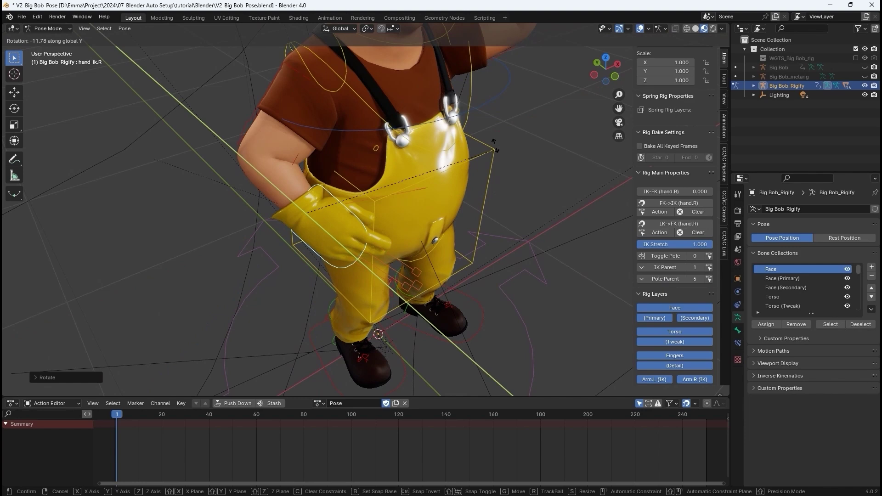
pyautogui.click(435, 240)
pyautogui.press('KP_1')
pyautogui.moveTo(464, 187); pyautogui.dragTo(481, 244, button='middle')
pyautogui.press('g')
pyautogui.press('z')
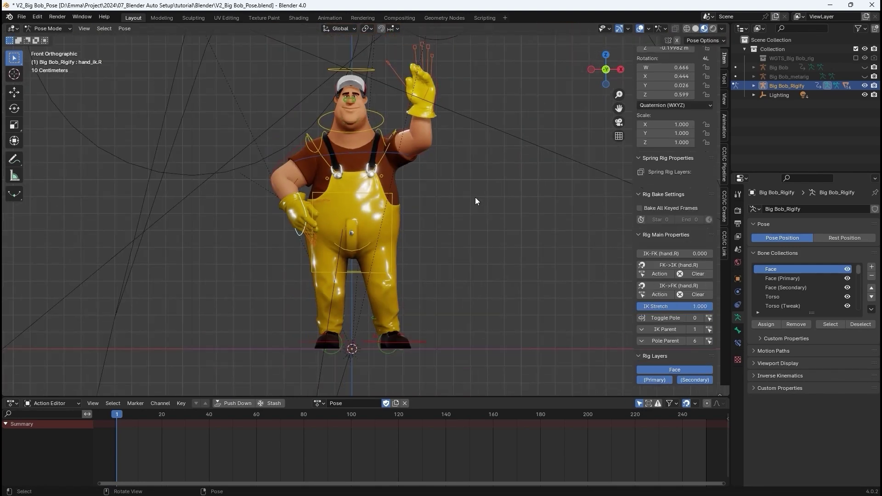
# - Select all rig controls and insert a keyframe for the full pose at frame 1
pyautogui.press('a')
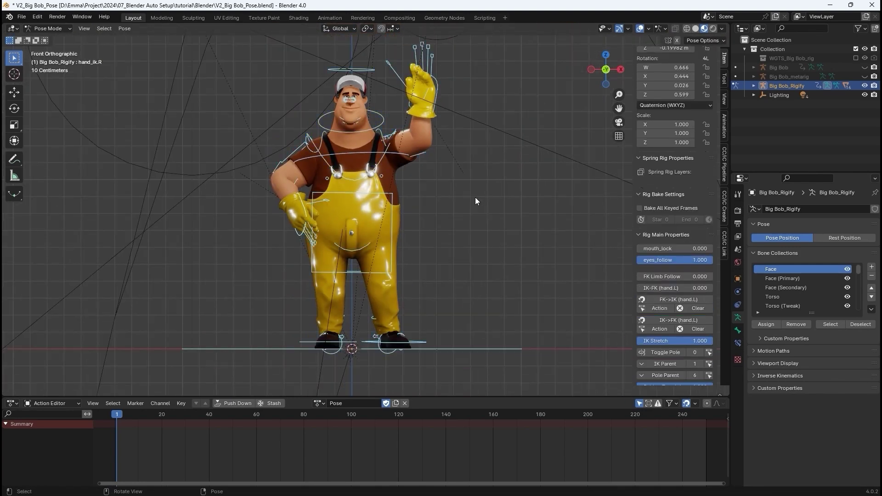
pyautogui.press('i')
pyautogui.click(478, 252)
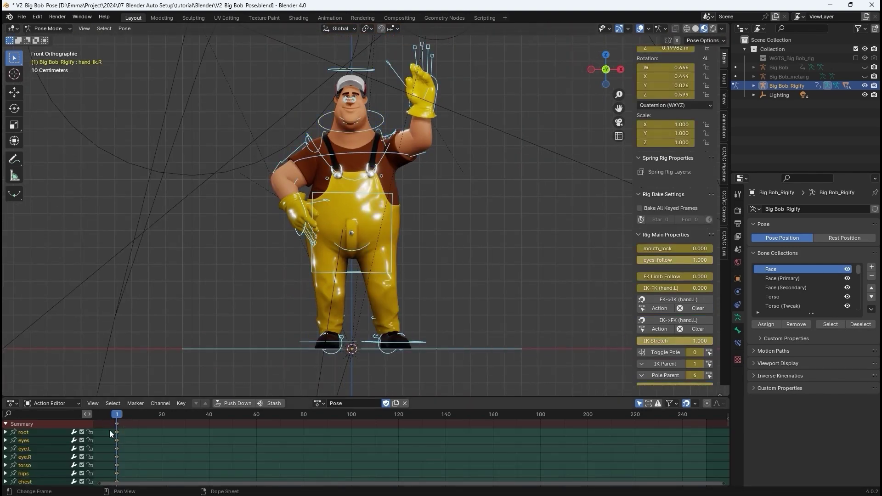
# - Return to Object Mode and hide the viewport overlays to view the finished pose from an angle
pyautogui.click(48, 28)
pyautogui.click(70, 39)
pyautogui.click(654, 29)
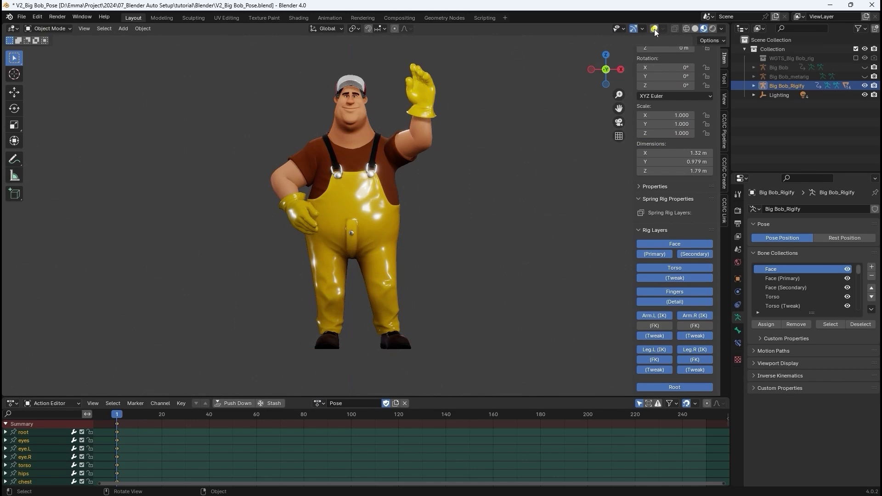
pyautogui.moveTo(497, 234); pyautogui.dragTo(497, 253, button='middle')
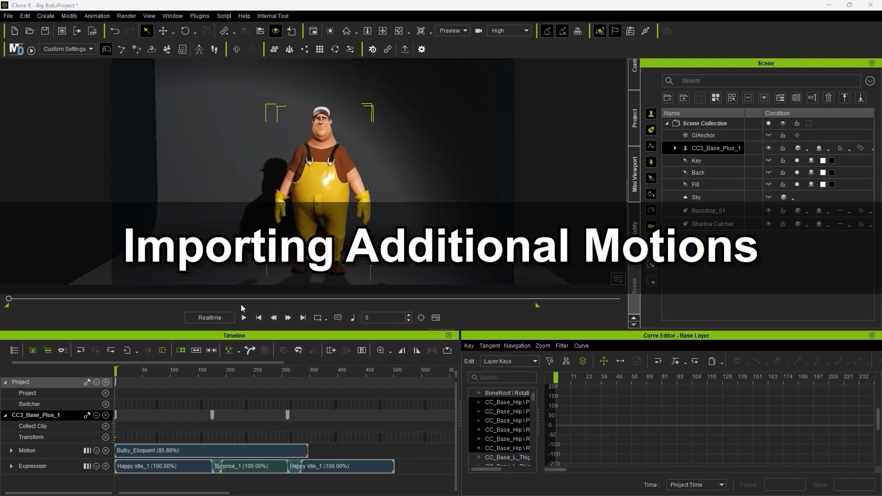
pyautogui.click(244, 317)
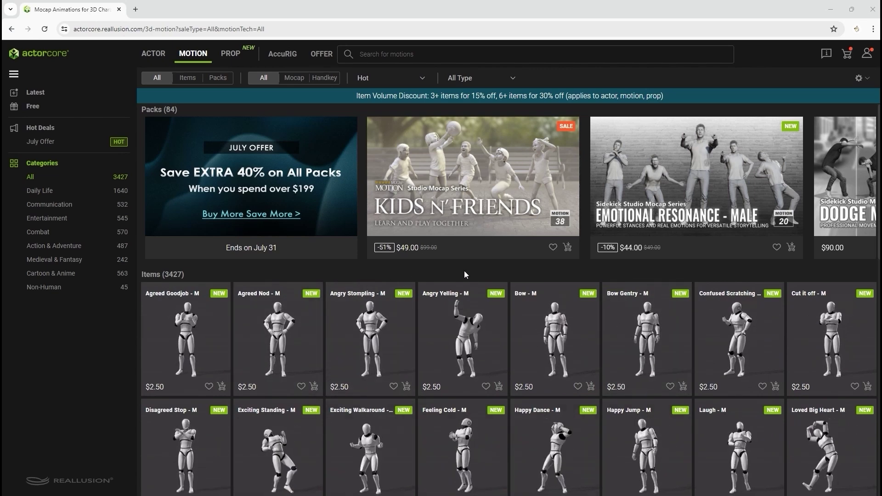
# - In the ActorCore web store, filter the motions to Handkey packs and browse to the Chubby Moves packs
pyautogui.click(220, 78)
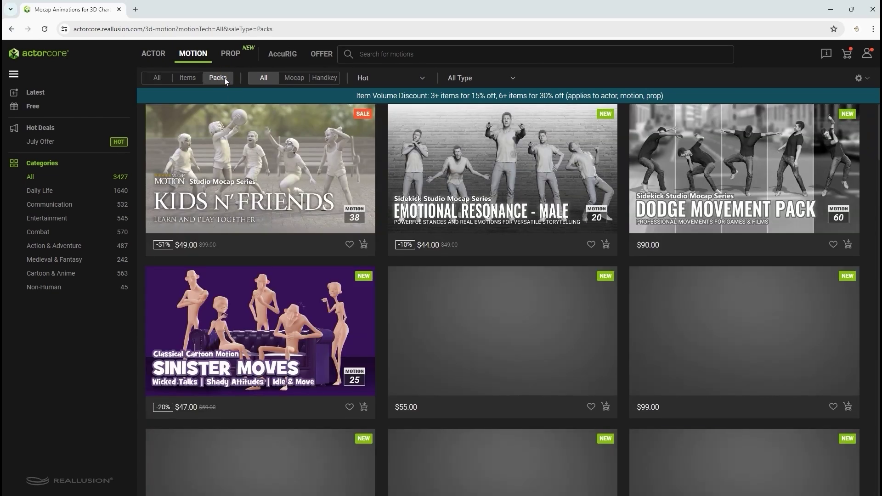
pyautogui.click(329, 78)
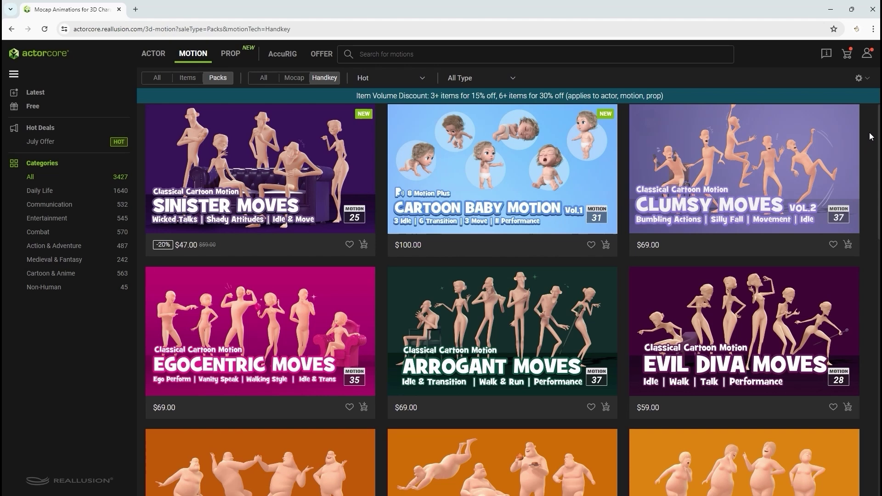
pyautogui.middleClick(870, 136)
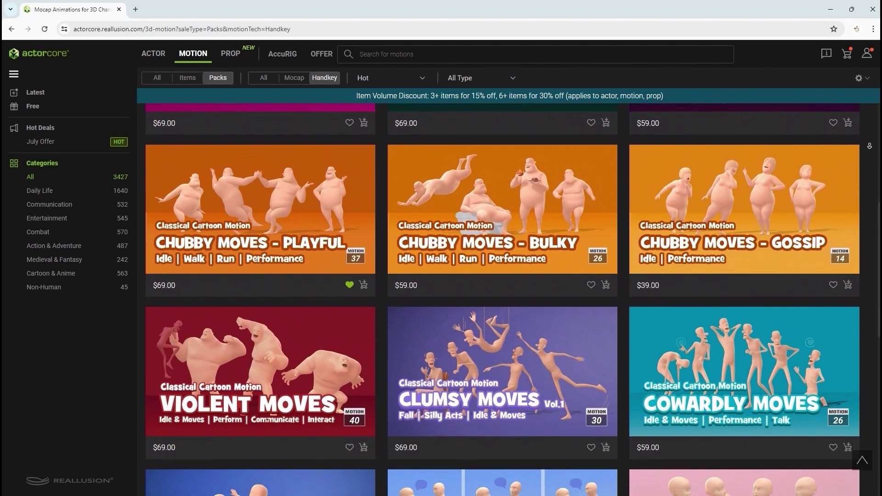
pyautogui.middleClick(871, 147)
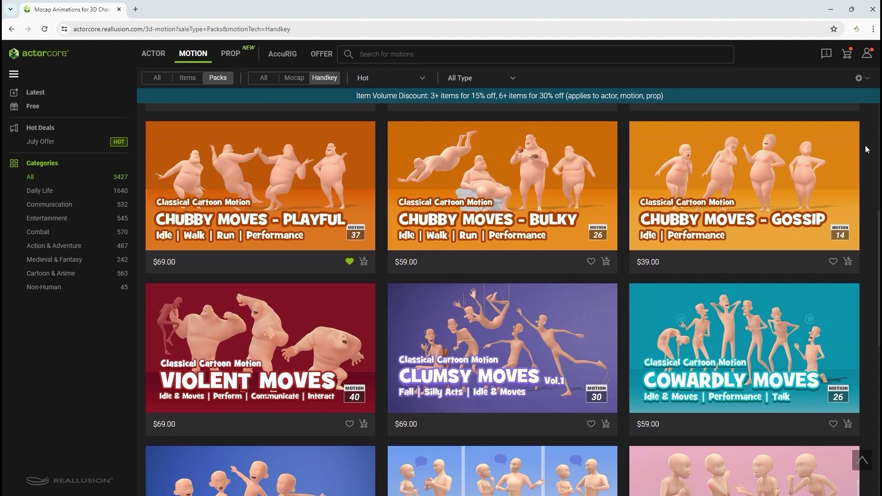
# - Open the Chubby Moves - Bulky pack and browse its motions
pyautogui.moveTo(308, 249)
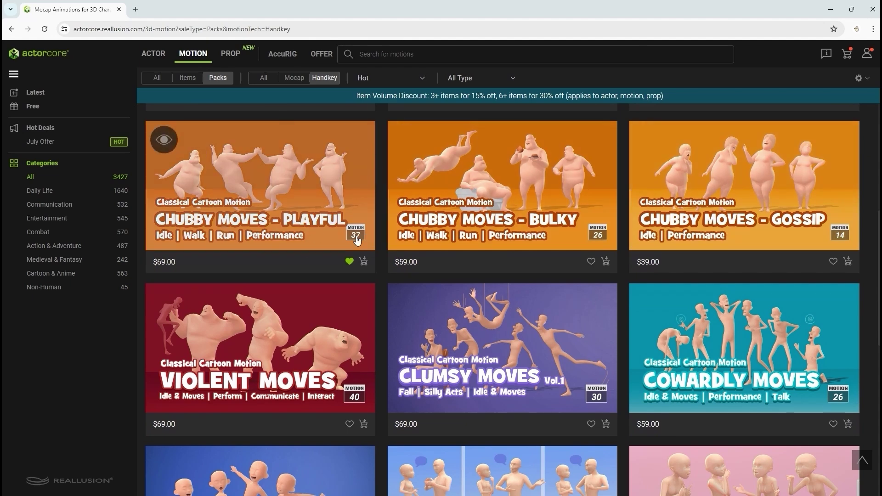
pyautogui.moveTo(529, 134)
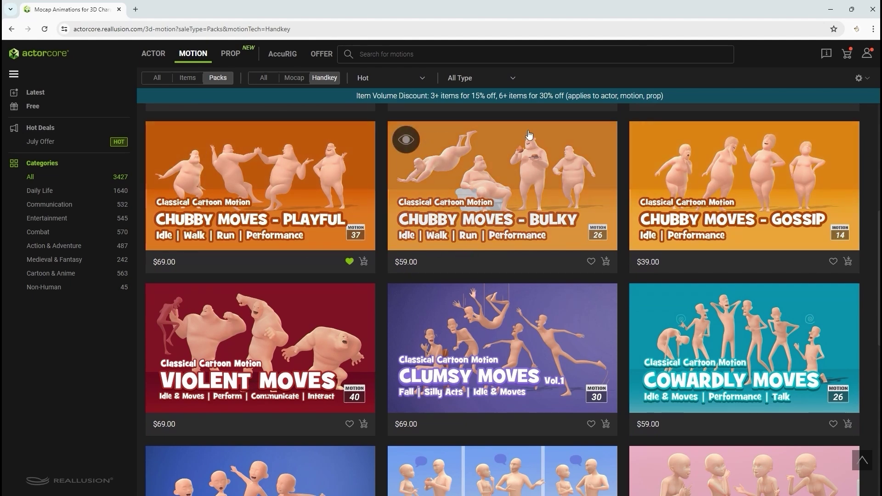
pyautogui.click(410, 153)
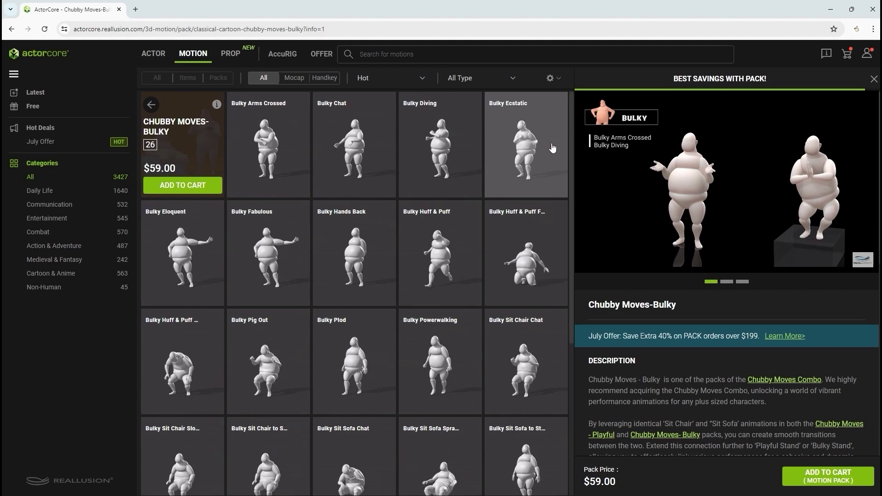
pyautogui.scroll(-1, 555, 144)
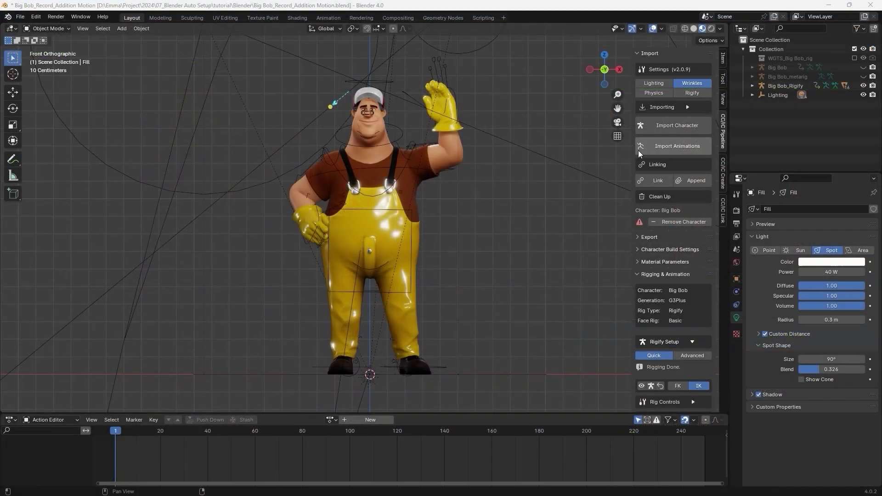
pyautogui.scroll(-2, 640, 150)
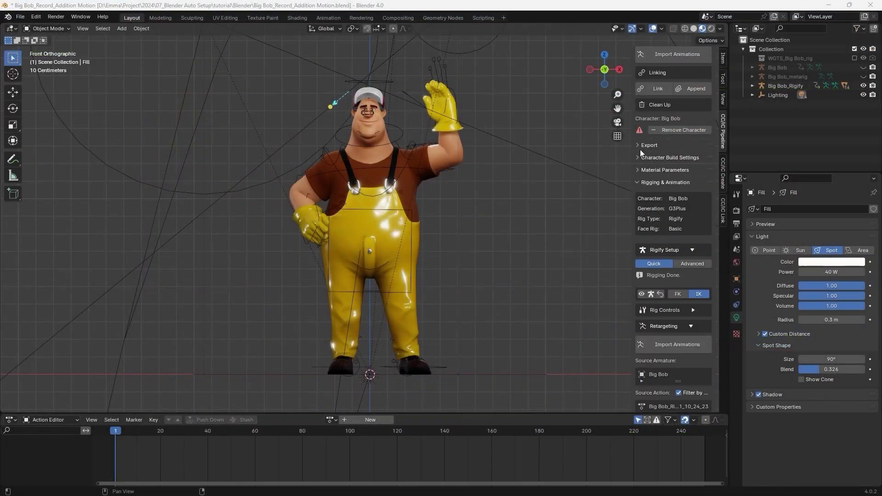
# - In Blender's Big Bob_Record_Addition Motion file, import the animations from Actorcore Motion_Motion.Fbx and IC Motion.fbx together
pyautogui.scroll(-4, 647, 156)
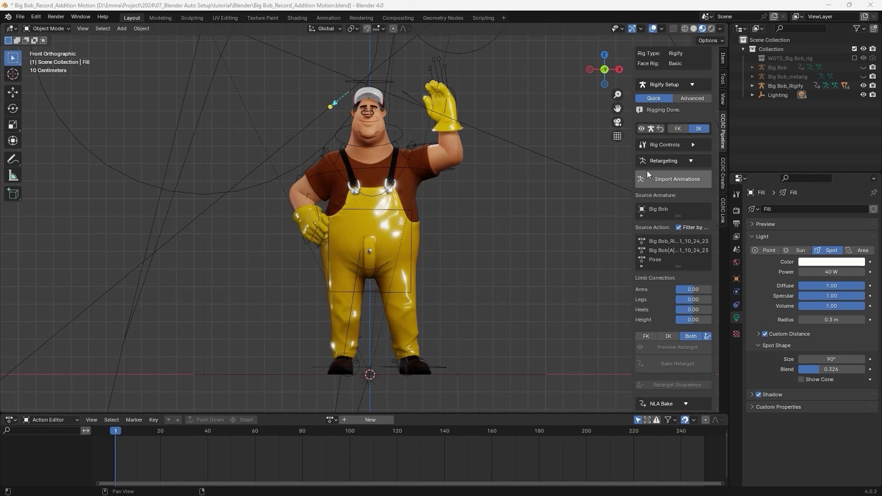
pyautogui.click(671, 179)
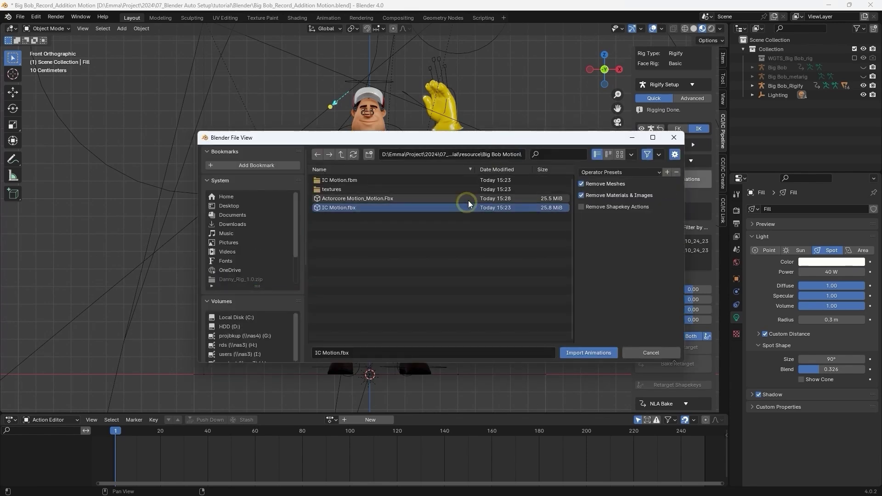
pyautogui.keyDown('shift'); pyautogui.click(469, 199); pyautogui.keyUp('shift')
pyautogui.click(588, 352)
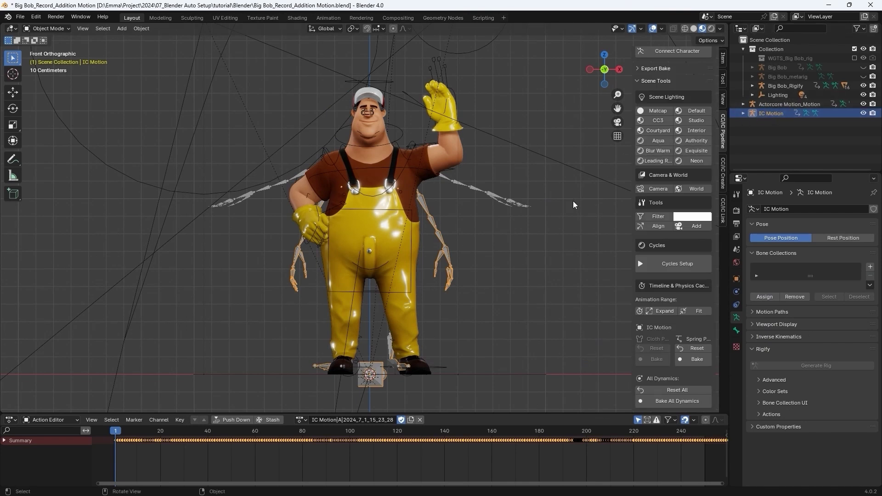
# - Play the isolated IC Motion armature's animation, return to frame 1 and show the whole scene again
pyautogui.press('space')
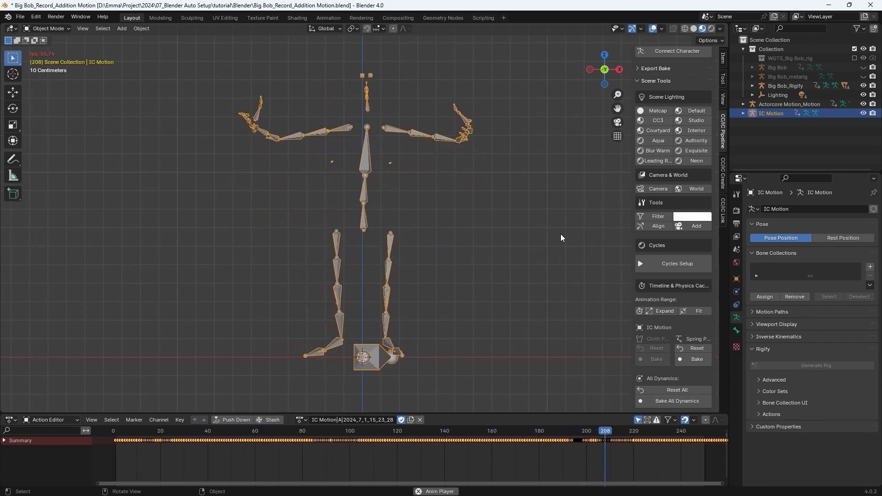
pyautogui.press('space')
pyautogui.moveTo(177, 431); pyautogui.dragTo(117, 432)
pyautogui.press('KP_Divide')
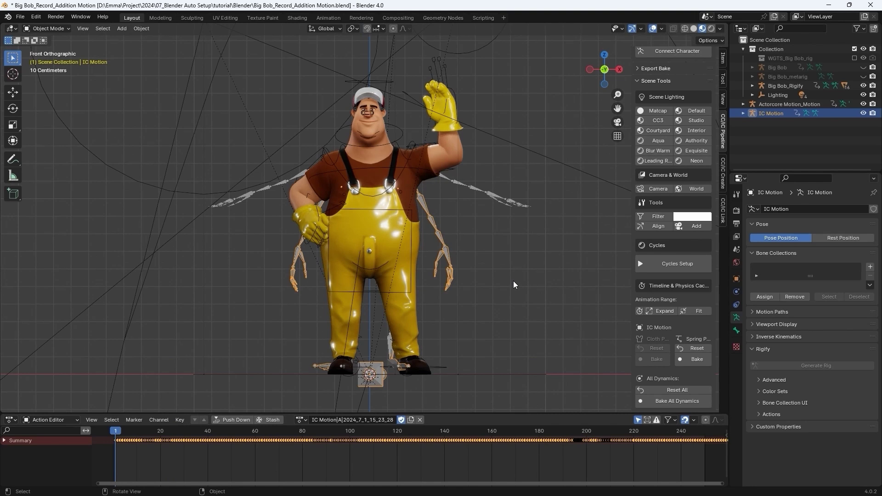
# - Hide the Actorcore Motion_Motion and IC Motion armatures and select the Big Bob_Rigify rig
pyautogui.click(863, 103)
pyautogui.click(864, 113)
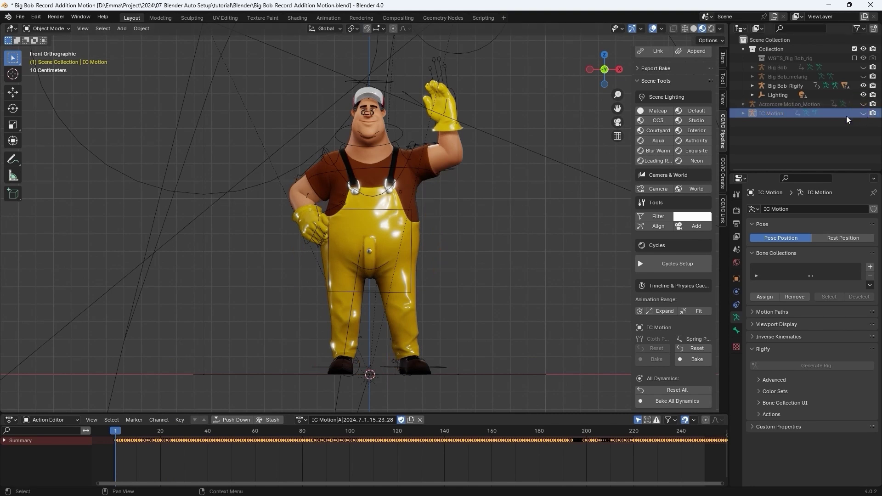
pyautogui.click(439, 368)
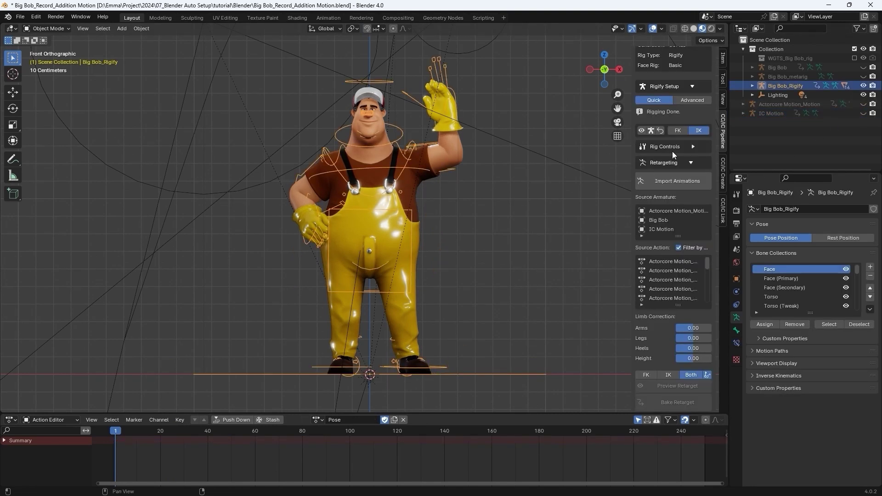
# - Preview the retarget with IC Motion as source armature and its action as source, playing it and scrubbing to frame 117
pyautogui.click(668, 230)
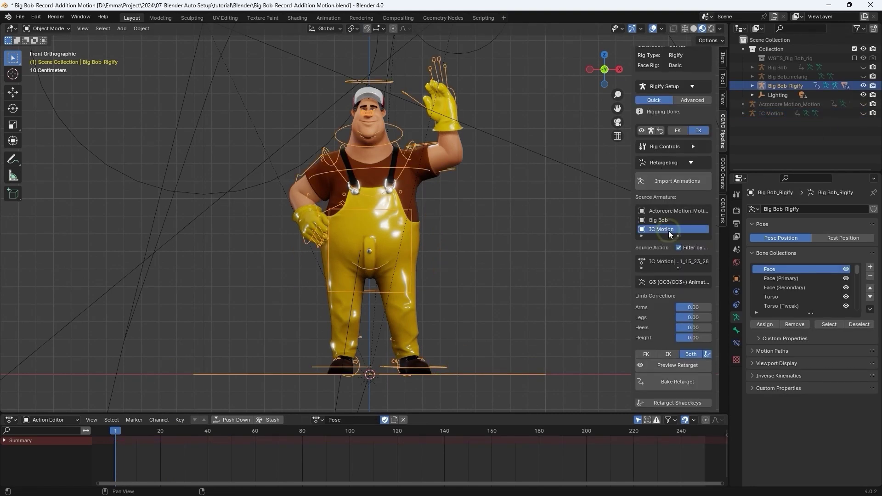
pyautogui.click(657, 261)
pyautogui.scroll(-1, 659, 366)
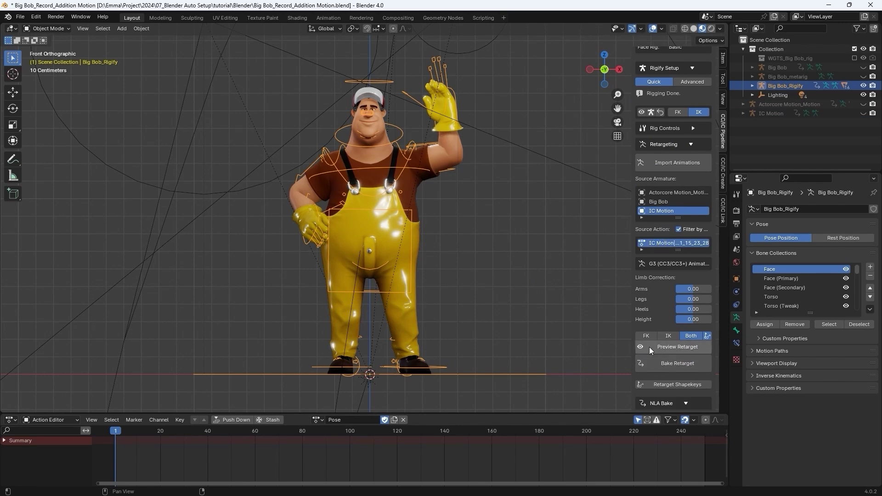
pyautogui.click(674, 349)
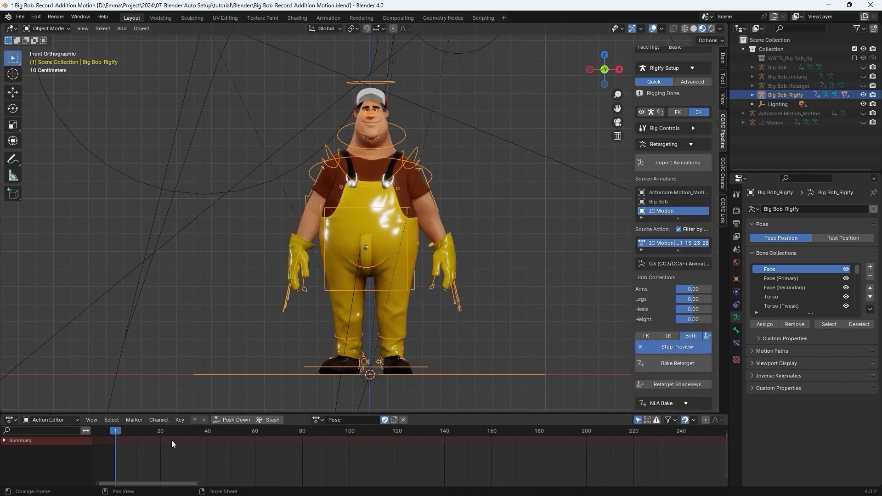
pyautogui.press('space')
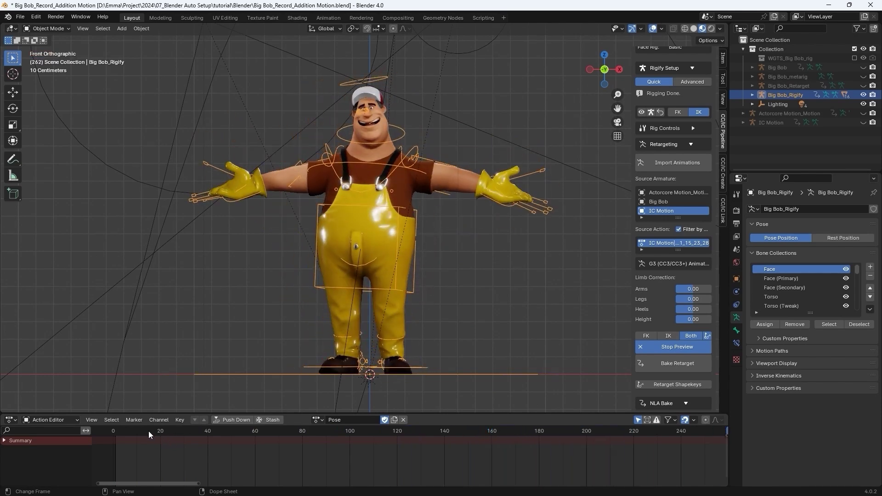
pyautogui.moveTo(148, 431); pyautogui.dragTo(390, 463)
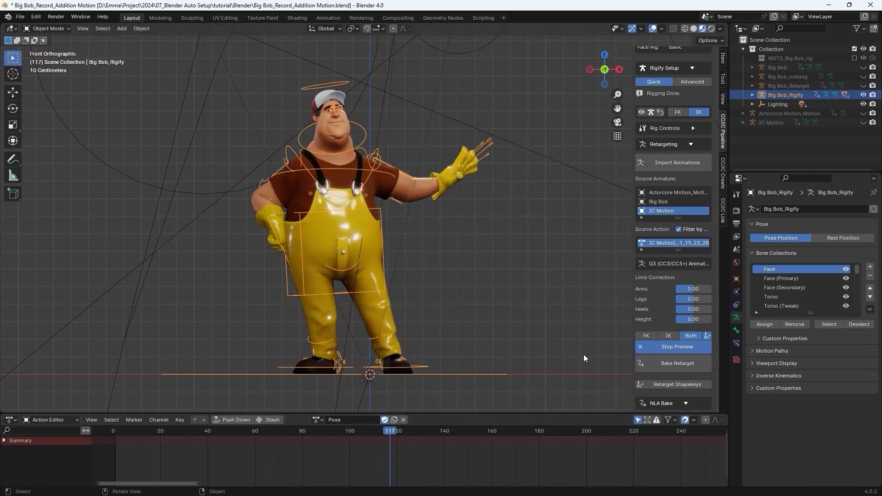
# - Try out the limb corrections in the retarget preview and reset the Legs correction to 0
pyautogui.moveTo(694, 289)
pyautogui.mouseDown()
pyautogui.moveTo(706, 290)
pyautogui.moveTo(685, 300)
pyautogui.mouseUp()
pyautogui.click(684, 299)
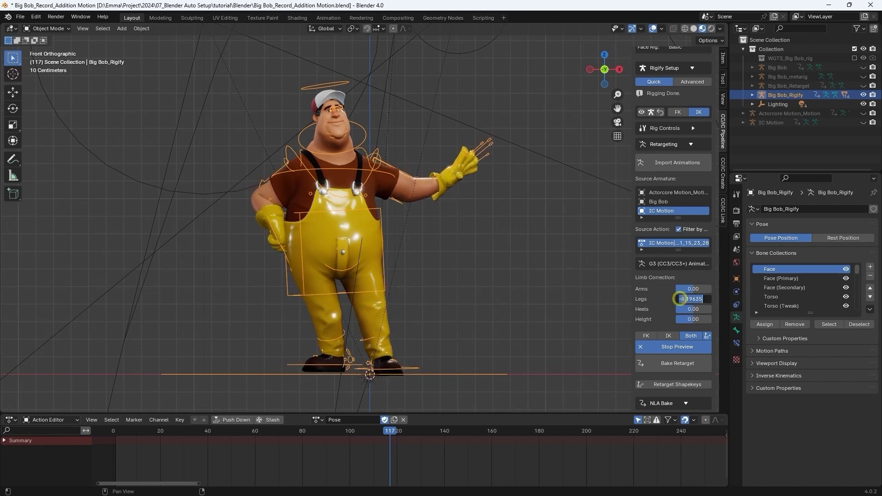
pyautogui.write('0')
pyautogui.press('Return')
# - In right side view of the feet, try a Heels correction of -0.47 and a Height of 0.08, and undo both
pyautogui.click(500, 313)
pyautogui.moveTo(501, 314); pyautogui.dragTo(387, 263, button='middle')
pyautogui.scroll(2, 410, 335)
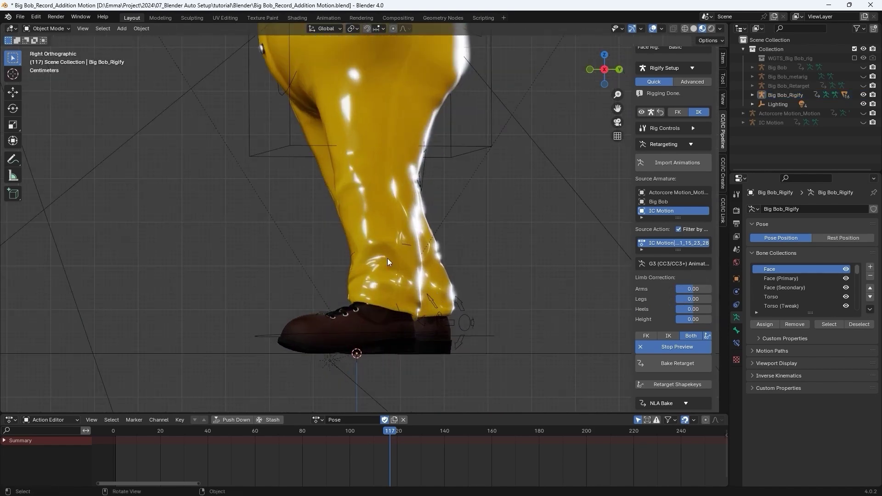
pyautogui.moveTo(691, 309); pyautogui.dragTo(682, 309)
pyautogui.moveTo(692, 319); pyautogui.dragTo(701, 321)
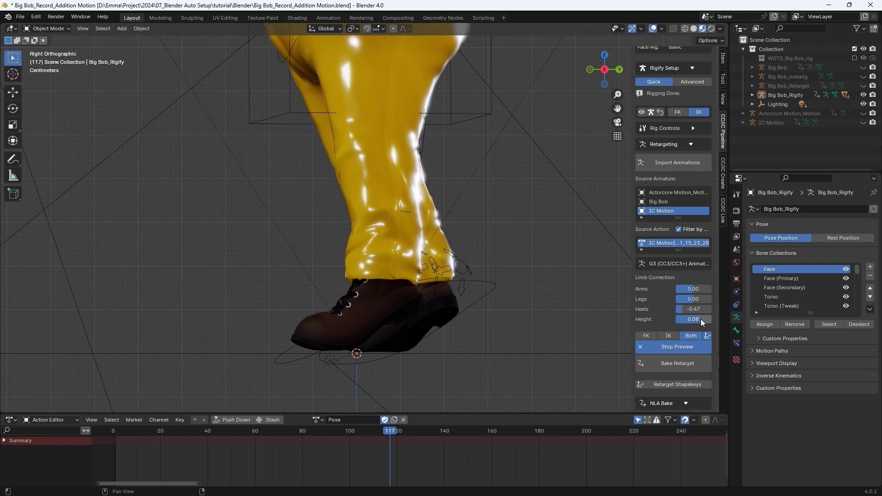
pyautogui.hotkey('ctrl', 'z')
pyautogui.hotkey('ctrl', 'z')
# - Back in front view, bake the IC Motion retarget to both the FK and IK controls of Big Bob_Rigify
pyautogui.scroll(-4, 523, 286)
pyautogui.moveTo(523, 286); pyautogui.dragTo(536, 245, button='middle')
pyautogui.scroll(2, 515, 247)
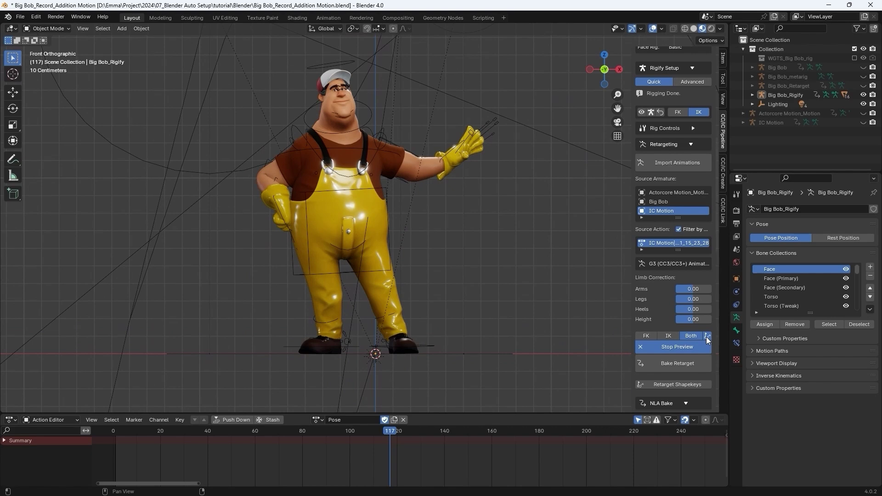
pyautogui.click(683, 363)
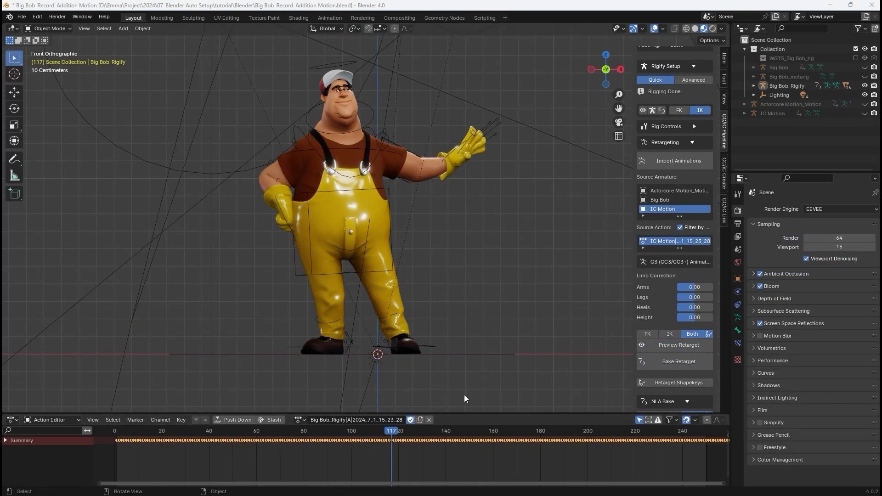
# - Go to frame 40 and put the Big Bob_Rigify rig into Pose Mode
pyautogui.moveTo(398, 432); pyautogui.dragTo(209, 431)
pyautogui.click(257, 140)
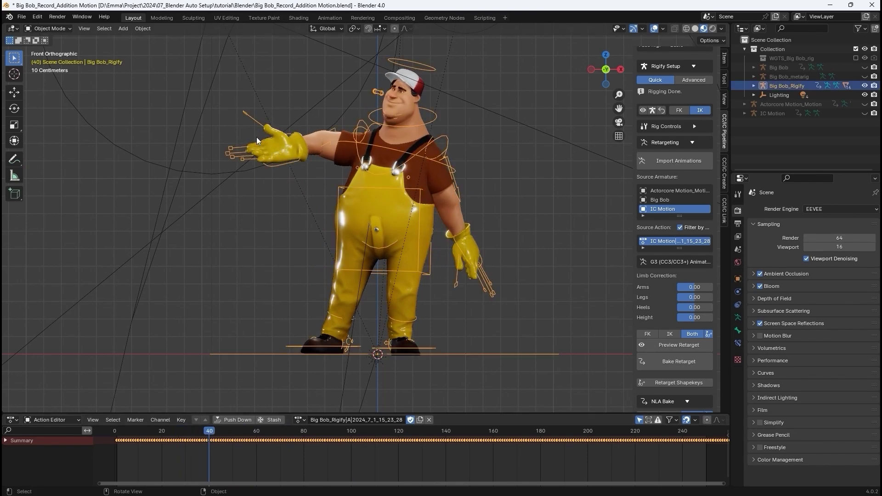
pyautogui.click(64, 59)
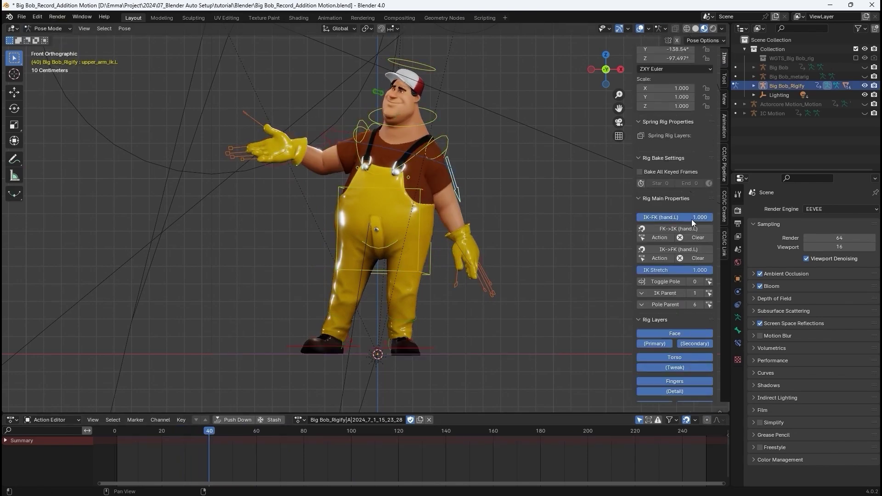
# - Split off a second animation editor set to the Shape Key Editor and select CC_Base_Body to show its shape key action
pyautogui.press('space')
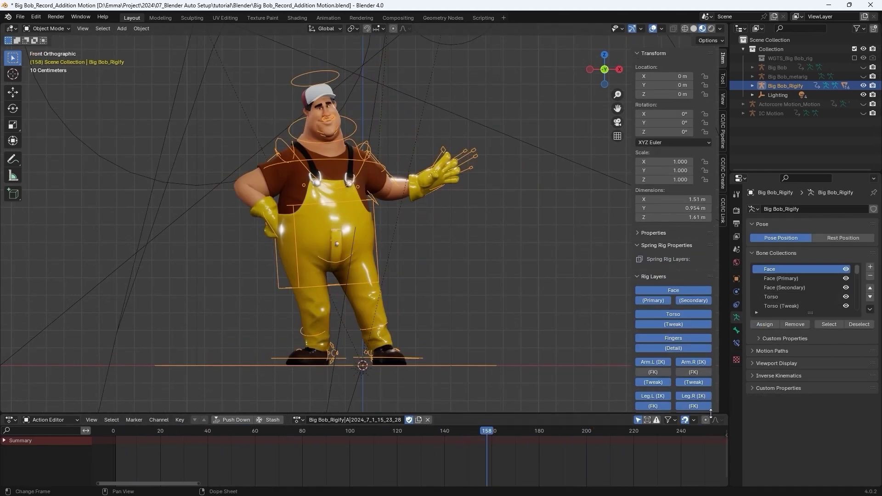
pyautogui.moveTo(711, 414); pyautogui.dragTo(710, 319)
pyautogui.click(10, 325)
pyautogui.click(172, 349)
pyautogui.click(38, 326)
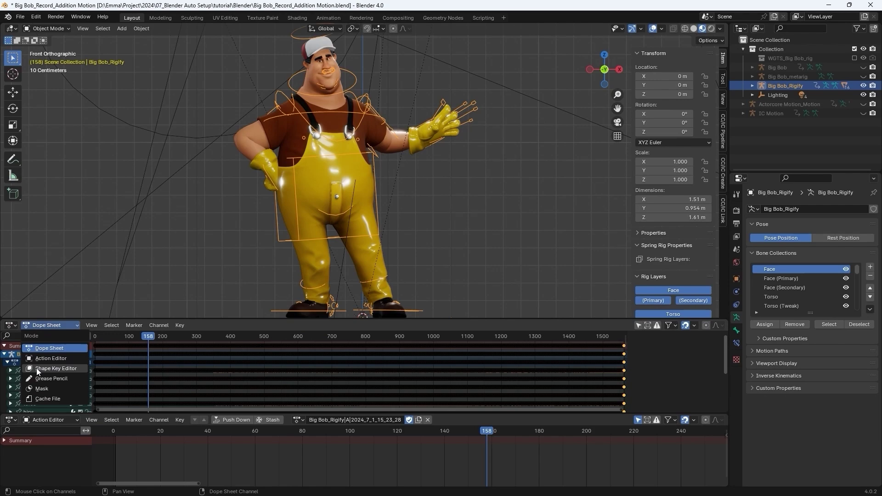
pyautogui.click(36, 368)
pyautogui.click(338, 62)
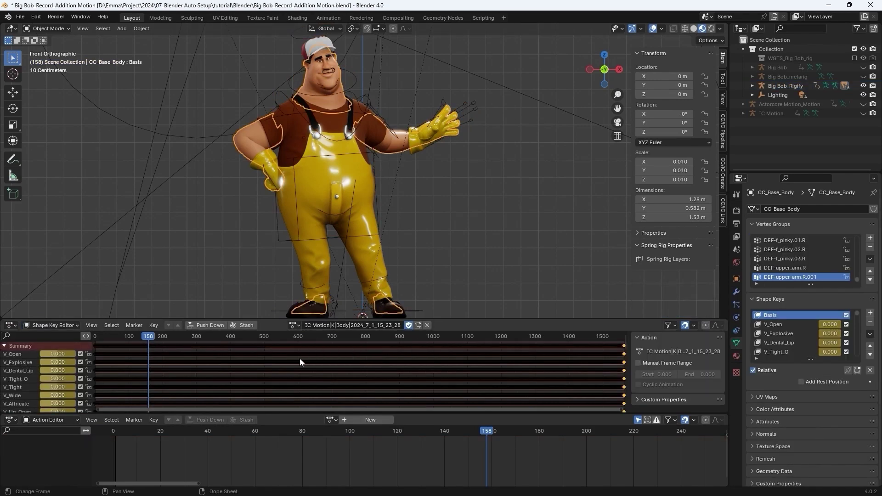
# - Browse the stored shape key and rig actions, assign a different action to Big Bob_Rigify, and scrub to frame 220
pyautogui.moveTo(200, 336); pyautogui.dragTo(238, 339)
pyautogui.click(293, 325)
pyautogui.click(298, 419)
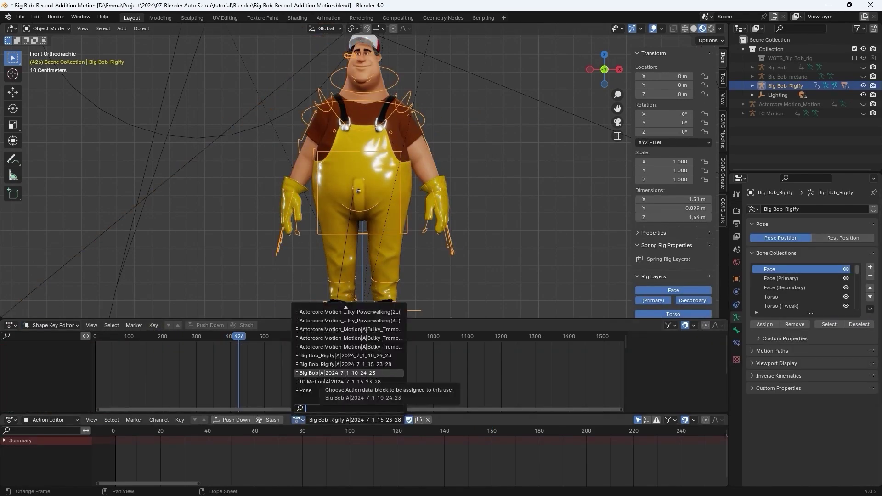
pyautogui.click(334, 373)
pyautogui.moveTo(227, 363); pyautogui.dragTo(170, 377)
pyautogui.click(387, 191)
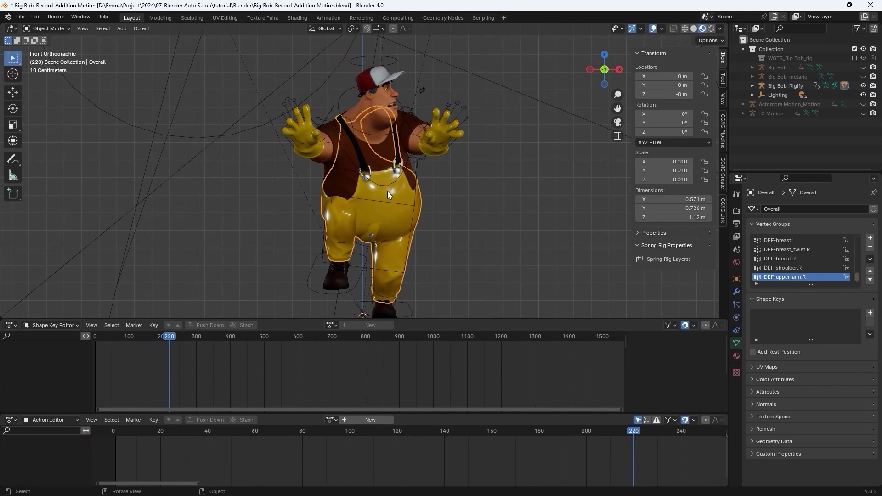
# - Switch the stored actions of the character's shape keys and the Big Bob_Rigify rig, and play back the combined animation
pyautogui.click(387, 191)
pyautogui.click(294, 325)
pyautogui.click(333, 363)
pyautogui.click(322, 293)
pyautogui.click(298, 420)
pyautogui.click(333, 373)
pyautogui.moveTo(170, 337); pyautogui.dragTo(148, 334)
pyautogui.press('space')
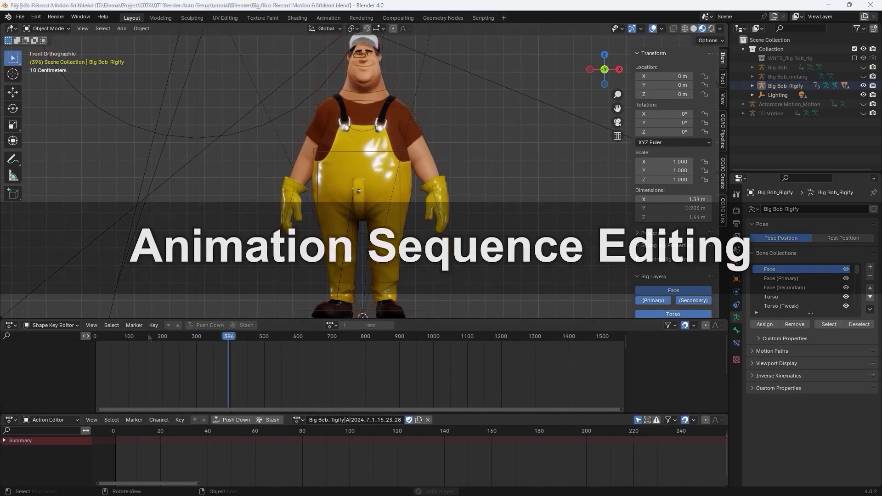
# - Change the Shape Key Editor into a Timeline and go to frame 44 of the Big Bob_Rigify motion
pyautogui.click(11, 325)
pyautogui.click(129, 363)
pyautogui.click(433, 197)
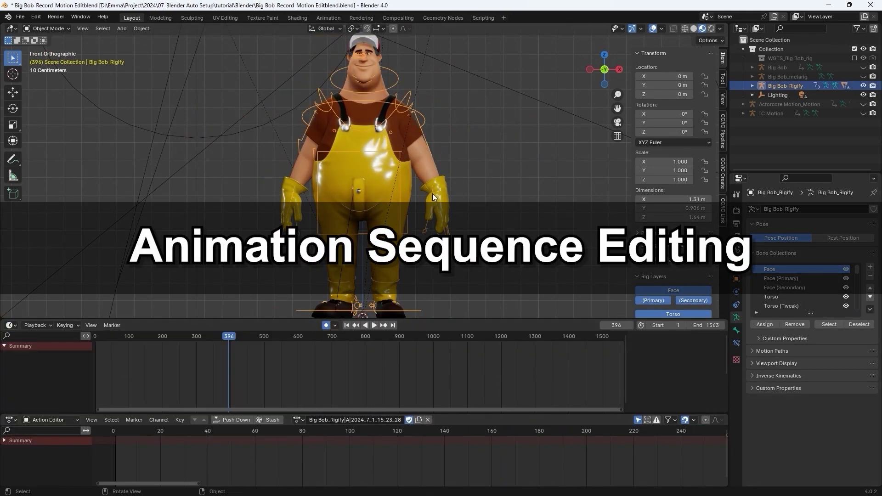
pyautogui.moveTo(139, 431); pyautogui.dragTo(217, 444)
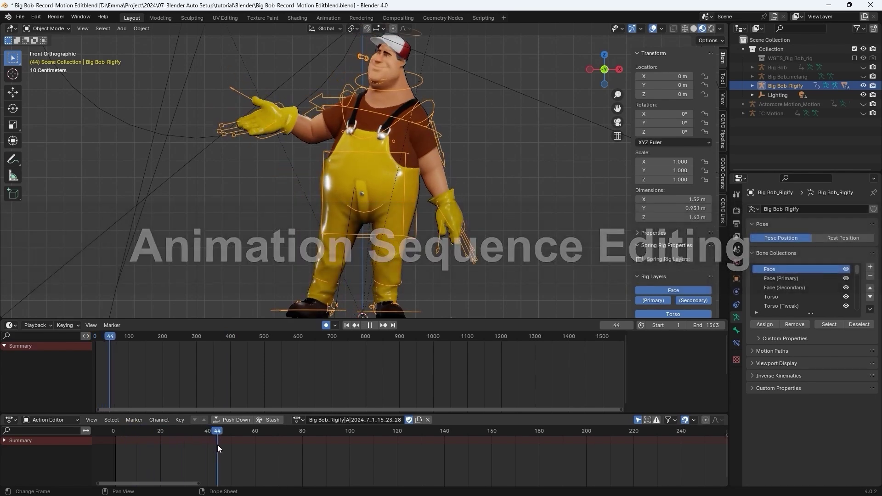
# - Put the Big Bob_Rigify rig into Pose Mode and show the left arm's FK controls
pyautogui.scroll(4, 459, 228)
pyautogui.keyDown('shift'); pyautogui.moveTo(457, 232); pyautogui.dragTo(361, 226, button='middle'); pyautogui.keyUp('shift')
pyautogui.click(47, 28)
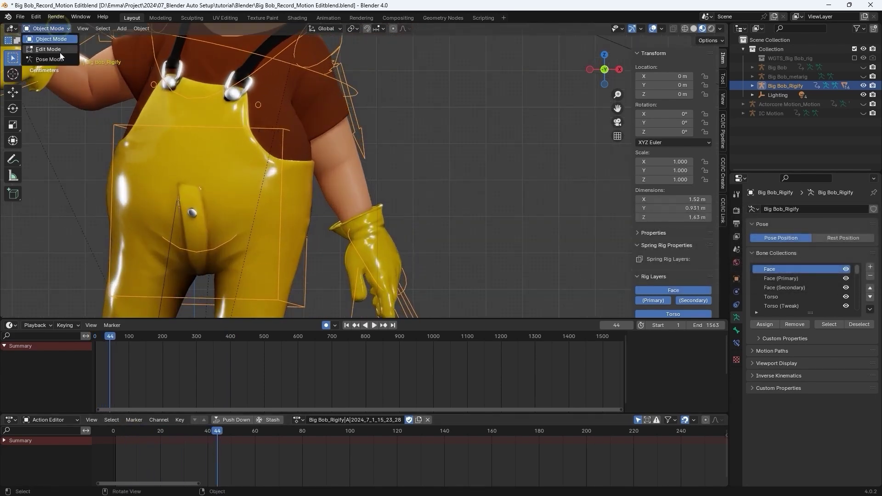
pyautogui.click(60, 58)
pyautogui.scroll(-10, 682, 195)
pyautogui.keyDown('shift'); pyautogui.moveTo(404, 284); pyautogui.dragTo(406, 245, button='middle'); pyautogui.keyUp('shift')
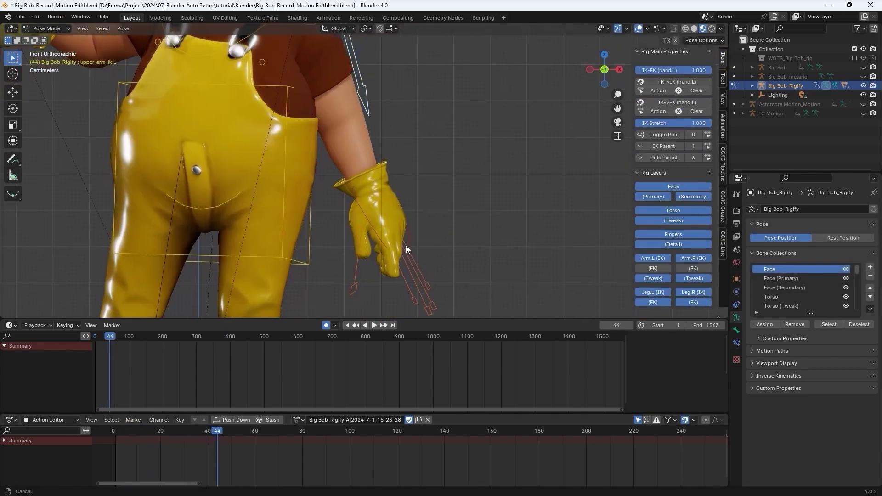
pyautogui.click(674, 29)
pyautogui.click(656, 269)
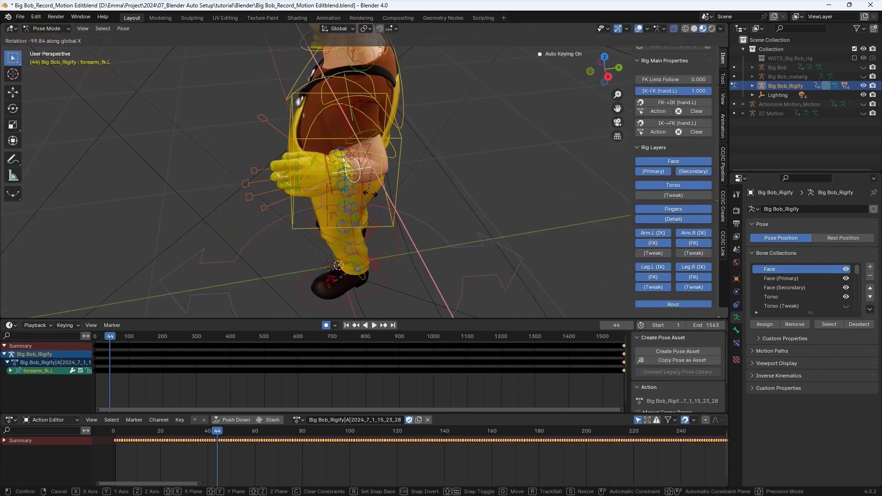
# - Delete the left arm's FK keyframes between frames 45 and 64 and scrub back to frame 30
pyautogui.moveTo(301, 449); pyautogui.dragTo(490, 442)
pyautogui.press('Delete')
pyautogui.moveTo(293, 431); pyautogui.dragTo(158, 431)
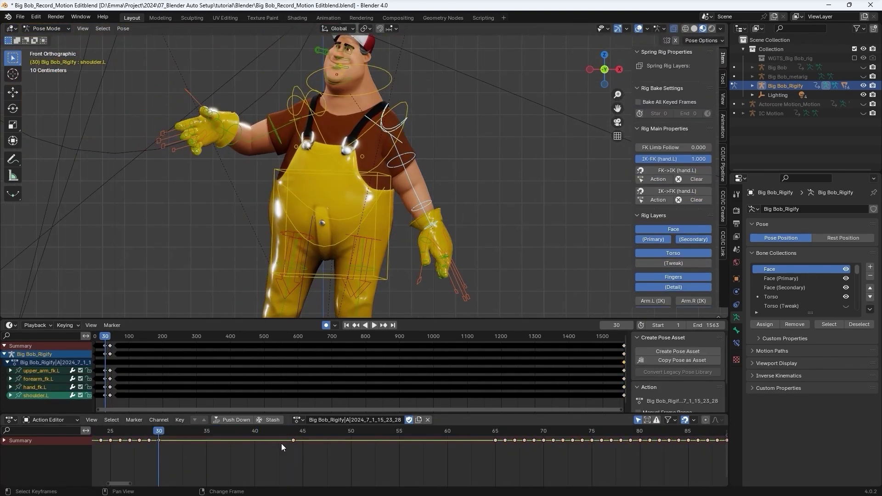
# - Hold the left arm's edited pose from frame 35 to frame 60 and play the motion
pyautogui.moveTo(281, 447); pyautogui.dragTo(338, 447, button='middle')
pyautogui.rightClick(340, 441)
pyautogui.moveTo(342, 422)
pyautogui.click(385, 386)
pyautogui.press('space')
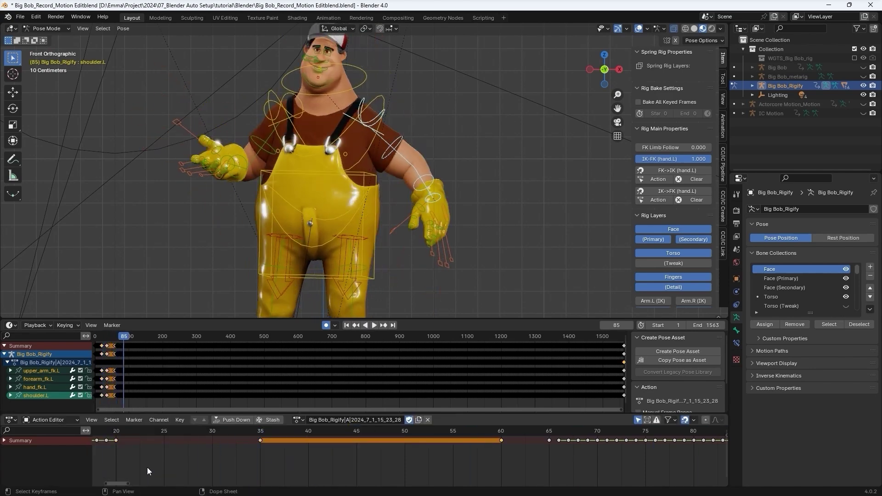
# - Extend the left arm's pose hold to frame 75 and play the edited motion back
pyautogui.rightClick(556, 443)
pyautogui.click(555, 461)
pyautogui.rightClick(374, 442)
pyautogui.click(374, 461)
pyautogui.scroll(-8, 375, 443)
pyautogui.press('space')
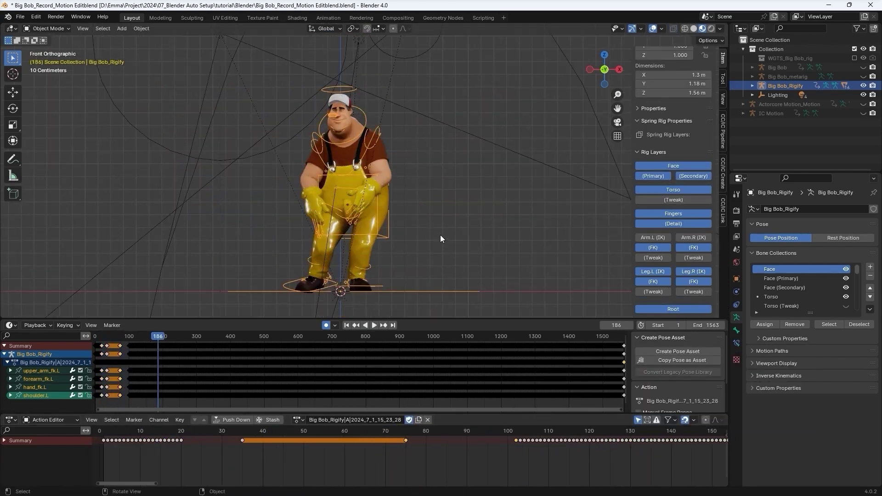
pyautogui.click(147, 433)
pyautogui.press('space')
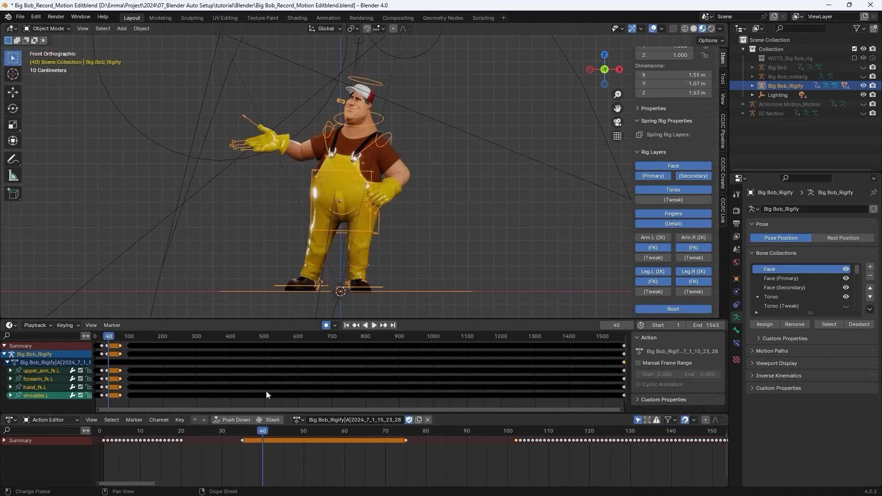
# - Export the edited Rigify motion to the parent tutorial folder as Big Bob_Record_Motion Editblend_motion.fbx
pyautogui.scroll(-15, 699, 167)
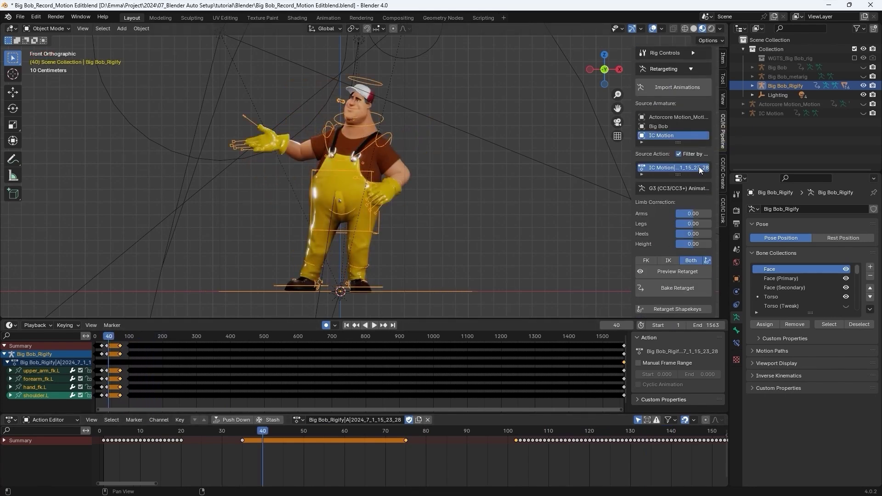
pyautogui.scroll(-2, 646, 171)
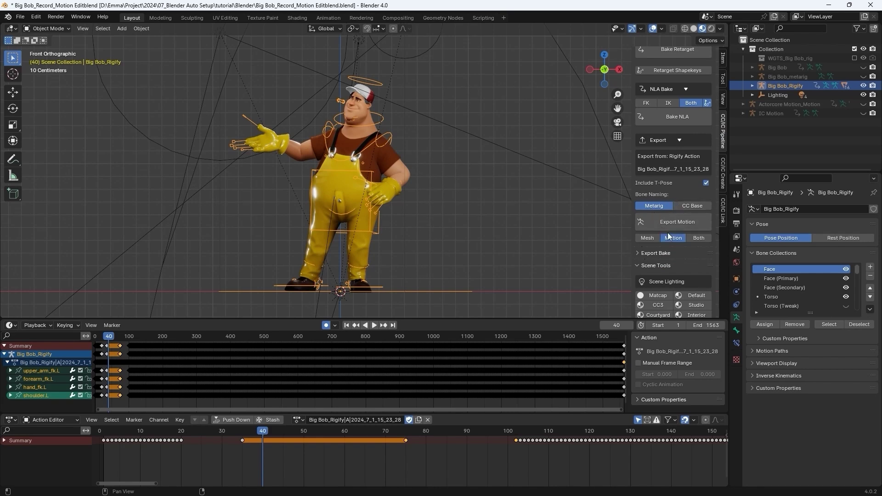
pyautogui.click(676, 219)
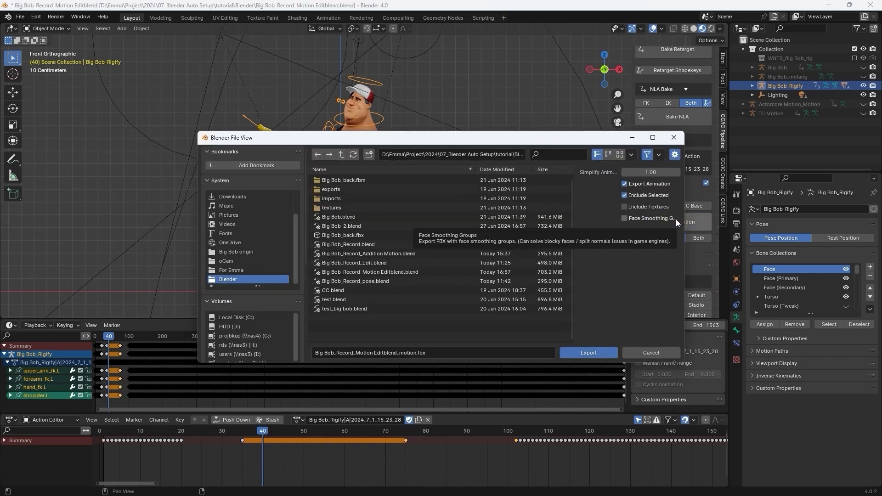
pyautogui.click(345, 155)
pyautogui.click(591, 353)
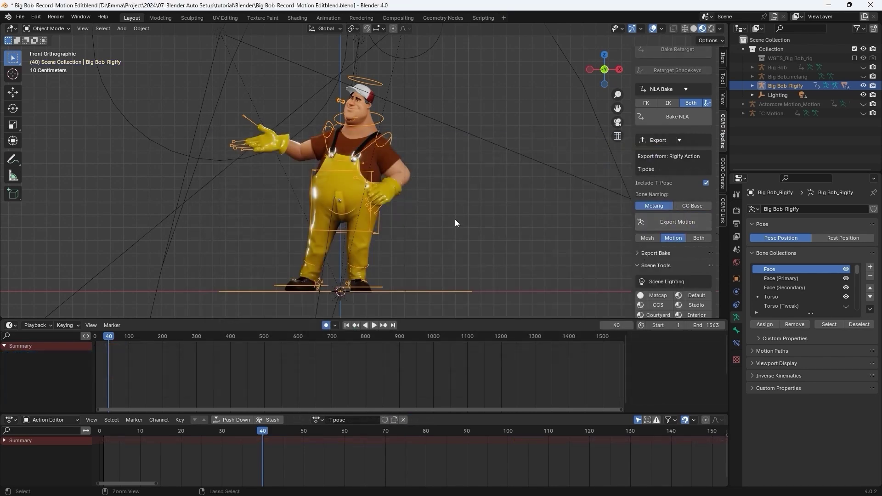
# - Clear all pose transforms of the rig in the T pose action, return to Object Mode and export that action as a motion
pyautogui.click(123, 29)
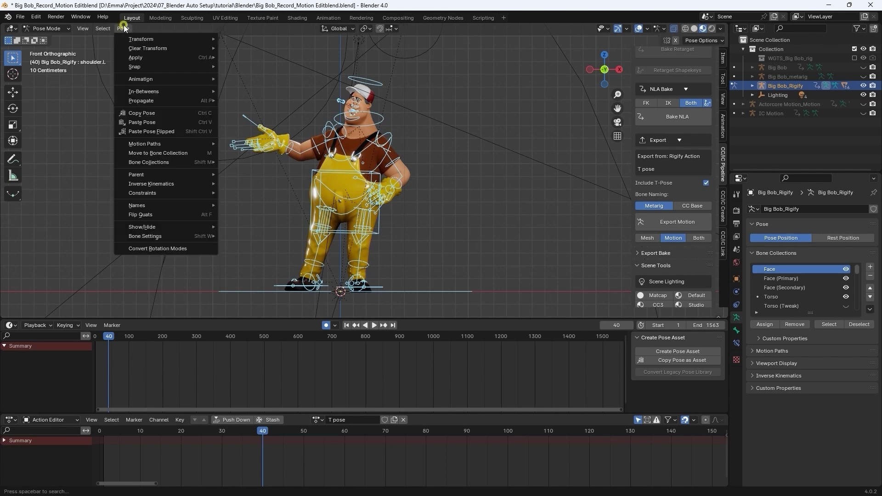
pyautogui.moveTo(170, 50)
pyautogui.click(256, 52)
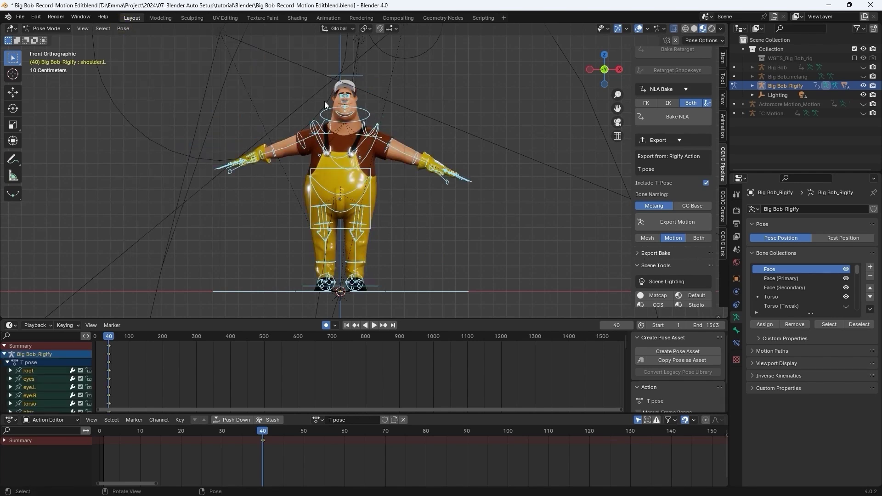
pyautogui.hotkey('ctrl', 'Tab')
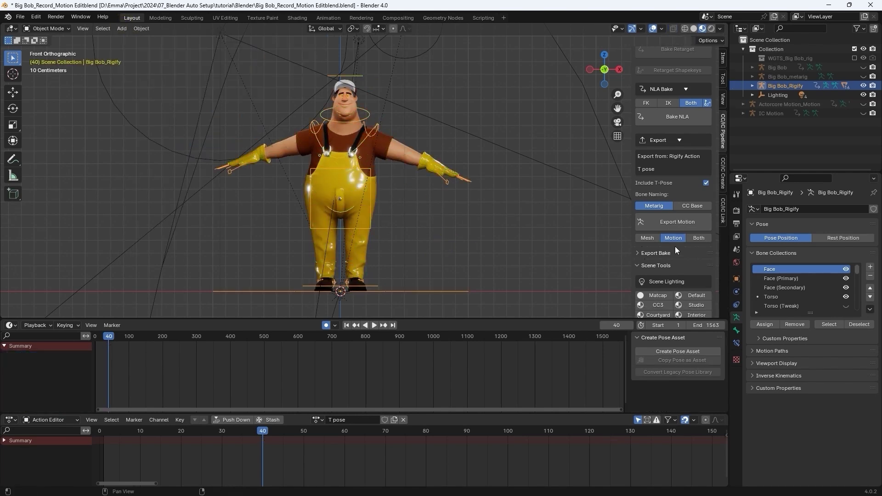
pyautogui.click(680, 226)
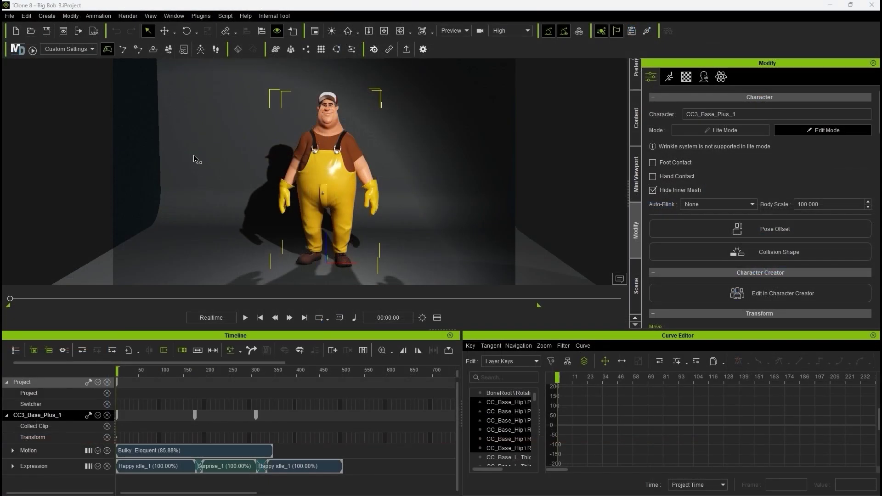
# - In iClone, open Big Bob_Record_Motion Editblend_motion.fbx for import as an external motion
pyautogui.click(10, 17)
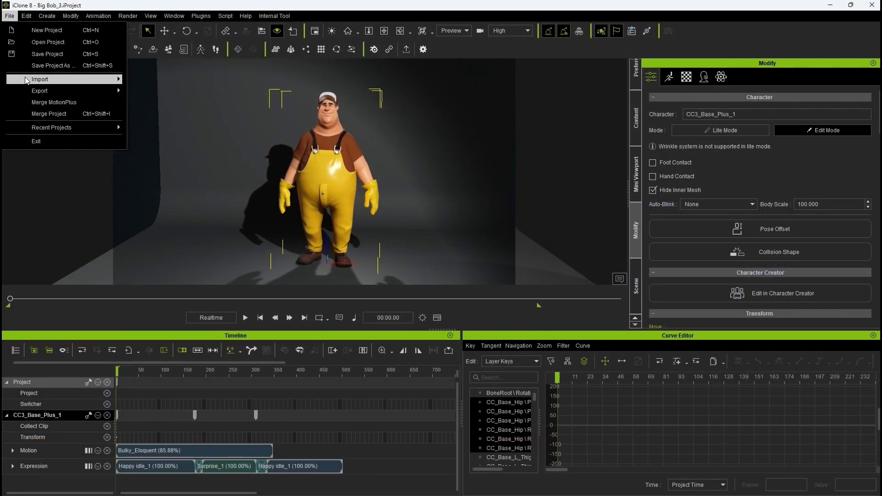
pyautogui.moveTo(110, 79)
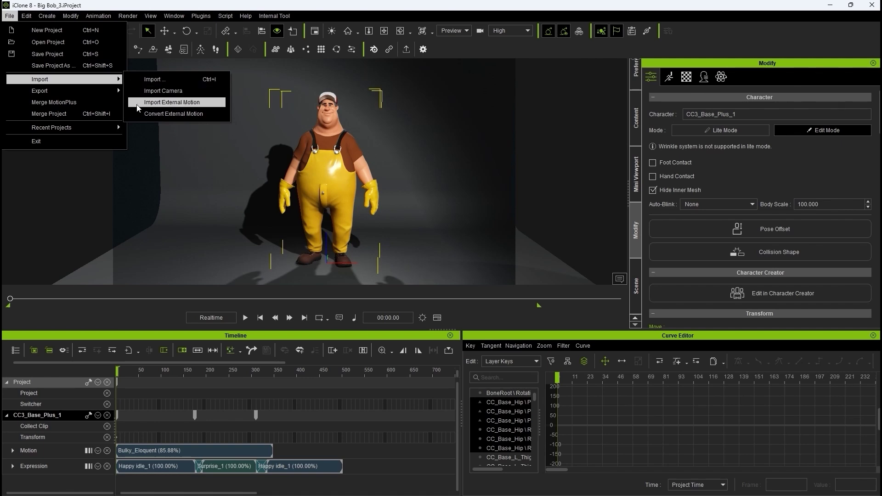
pyautogui.click(198, 108)
pyautogui.click(232, 172)
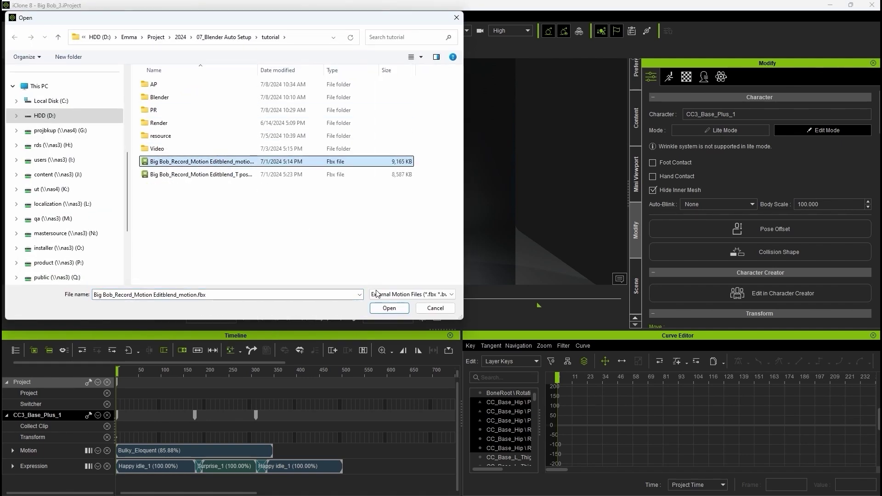
pyautogui.click(385, 308)
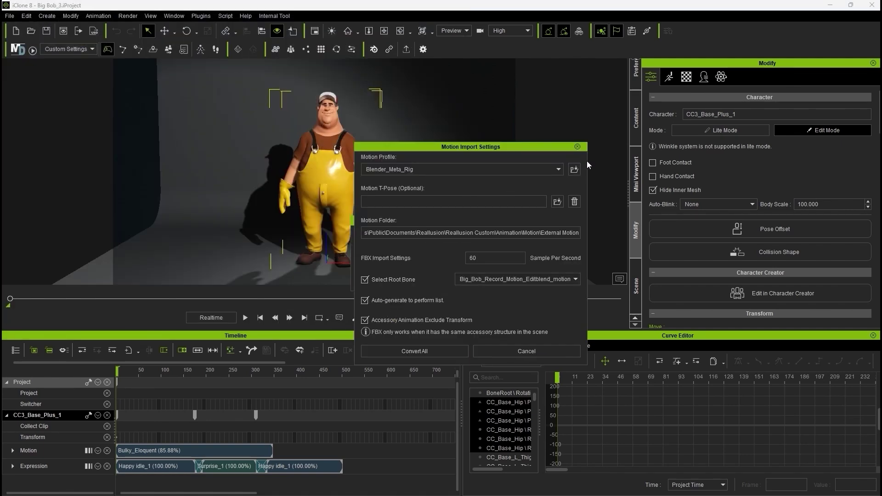
# - Load Big Bob_Record_Motion Editblend_motion.3dxProfile as the motion profile and Big Bob_Record_Motion Editblend_T pose.fbx as the motion T-pose
pyautogui.click(574, 169)
pyautogui.click(395, 161)
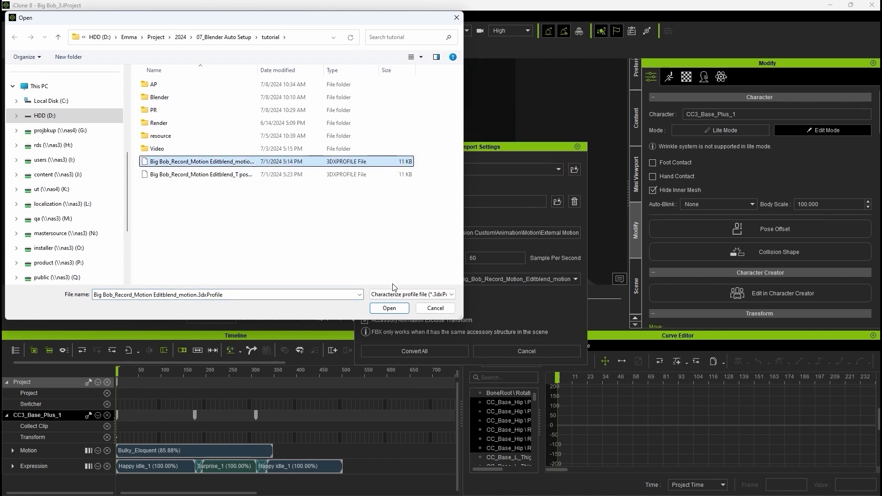
pyautogui.click(389, 309)
pyautogui.click(557, 201)
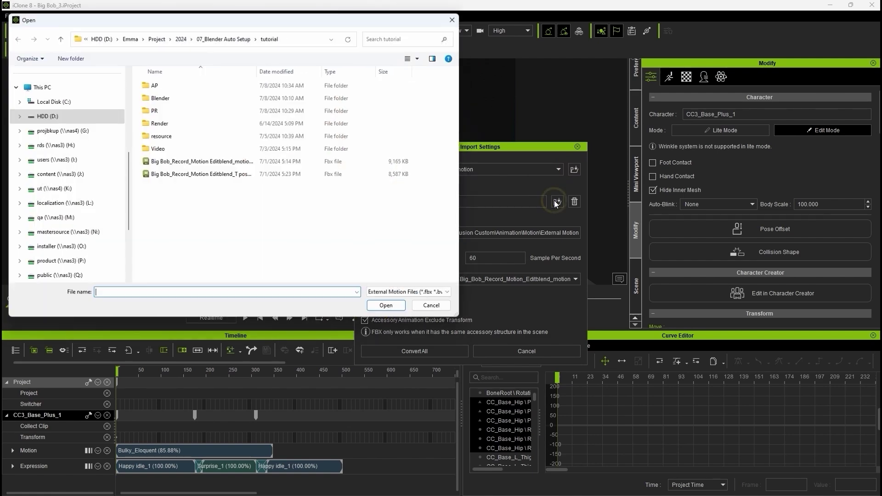
pyautogui.click(239, 177)
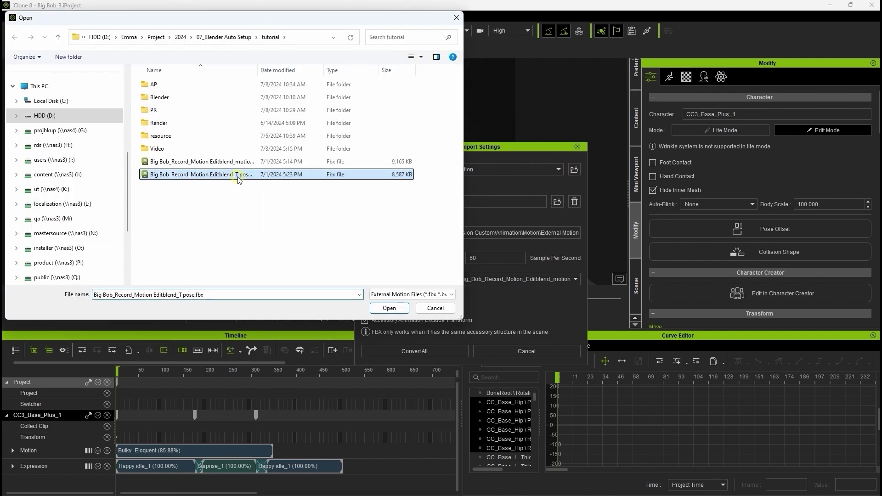
pyautogui.click(382, 308)
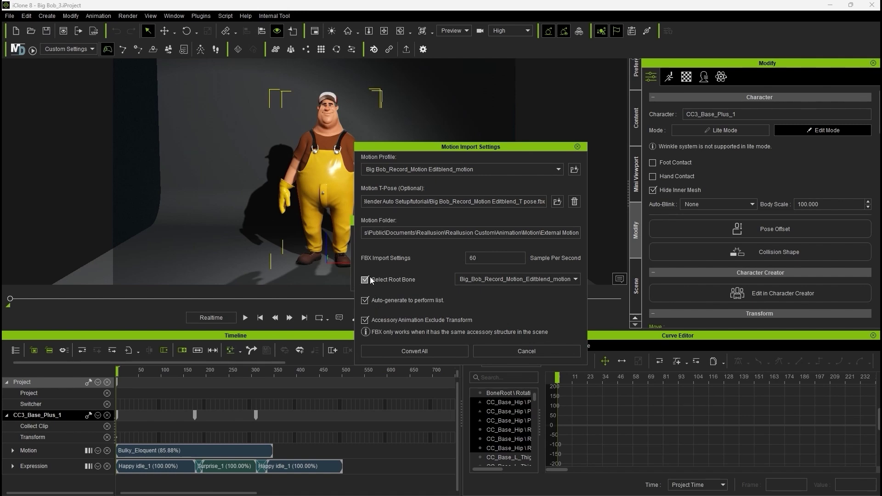
# - Convert the 2024_7_1_15_23_28 take onto the character and stop its playback
pyautogui.click(417, 351)
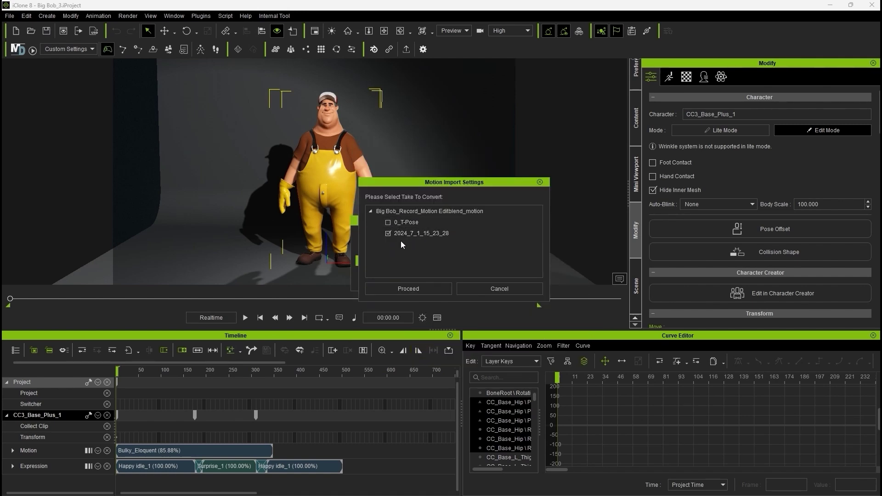
pyautogui.click(406, 288)
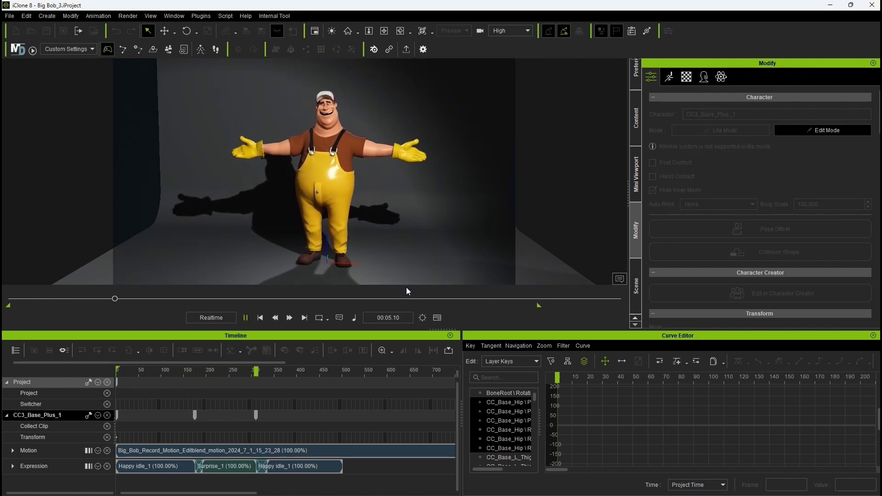
pyautogui.click(244, 318)
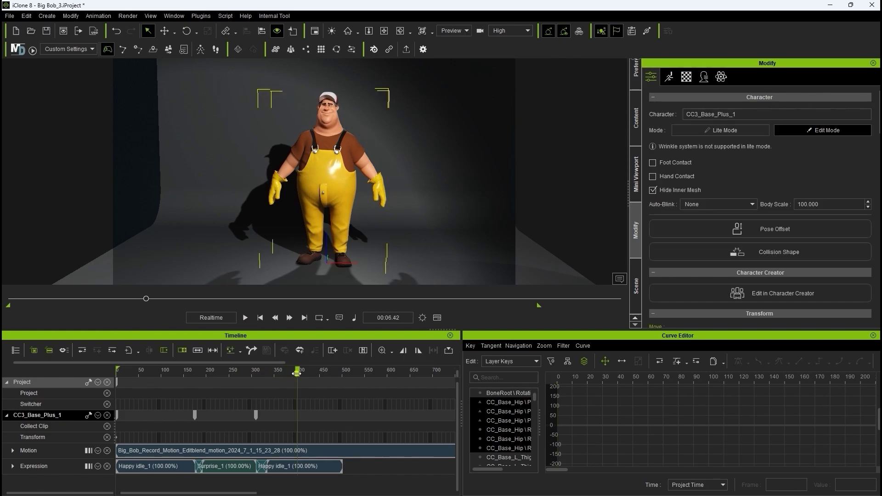